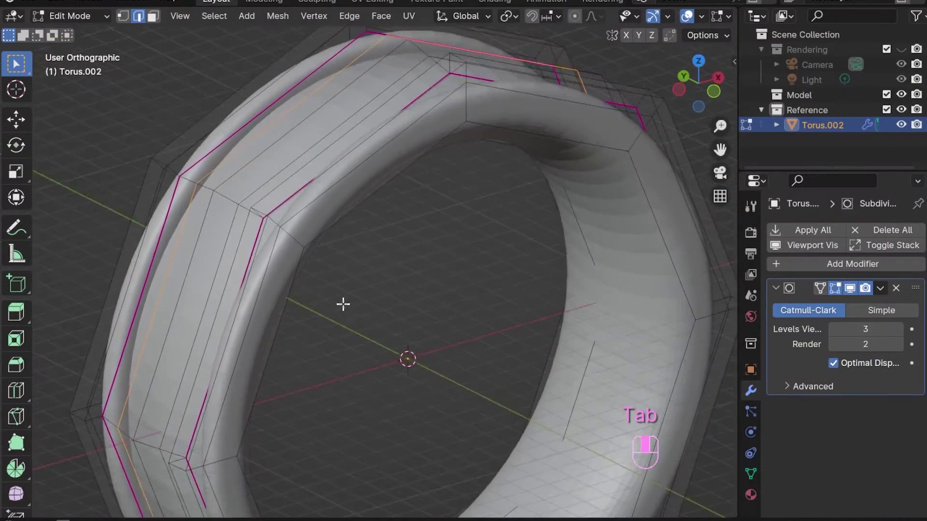
middle_click_drag(342, 304, 353, 222)
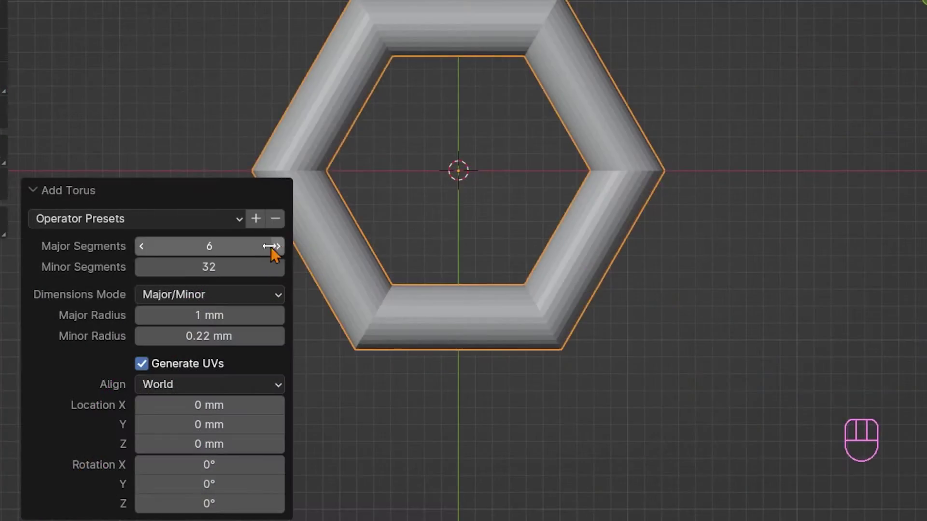
Step: Set the torus to 8 major segments and 12 minor segments
left_click_drag(271, 246, 296, 244)
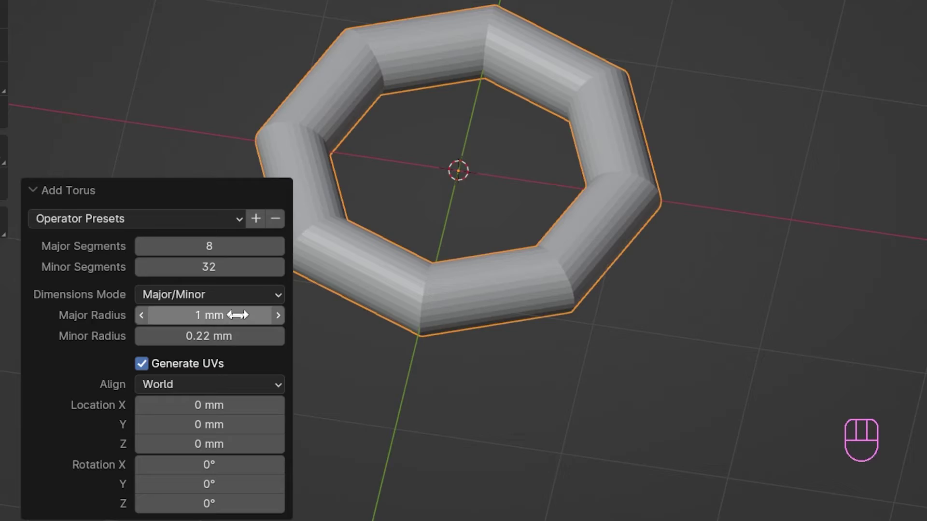
left_click(153, 267)
type("12")
key("Return")
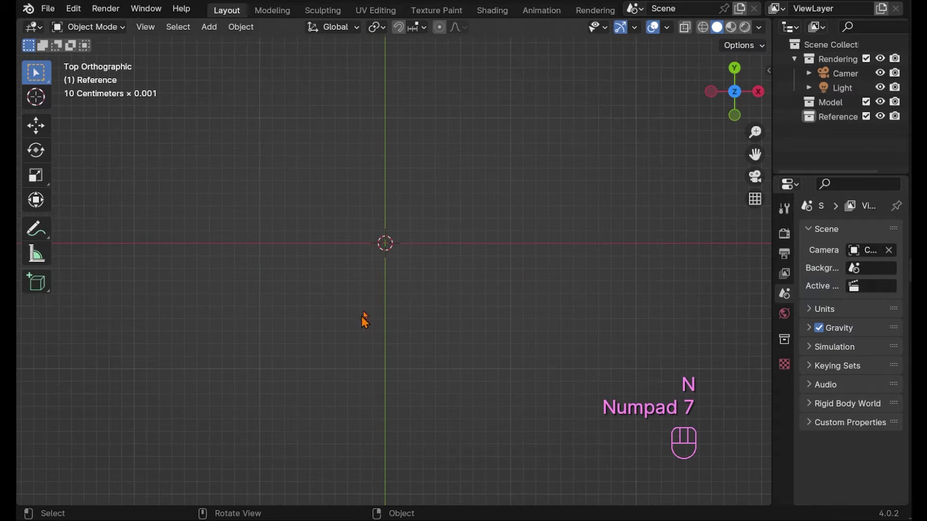
Step: Add a torus mesh at the world origin and set its major segments to 8
key("shift+a")
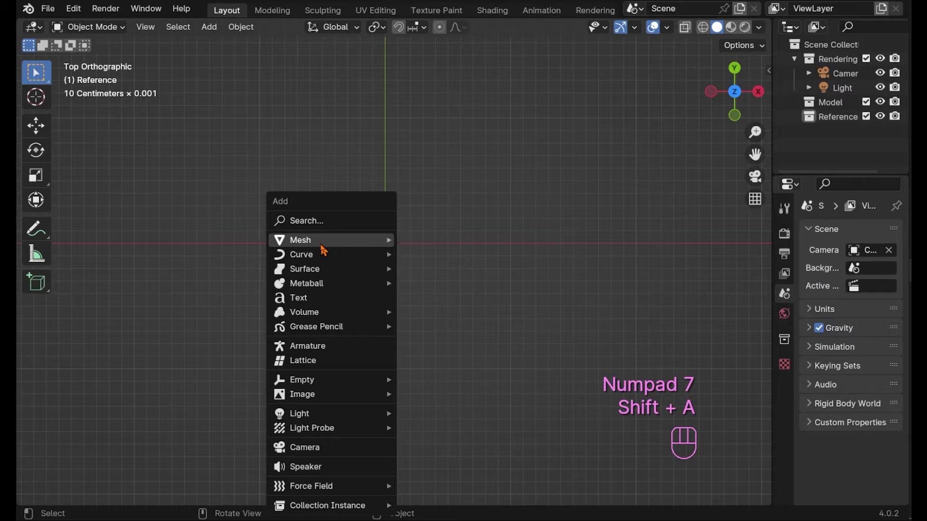
mouse_move(367, 245)
left_click(434, 342)
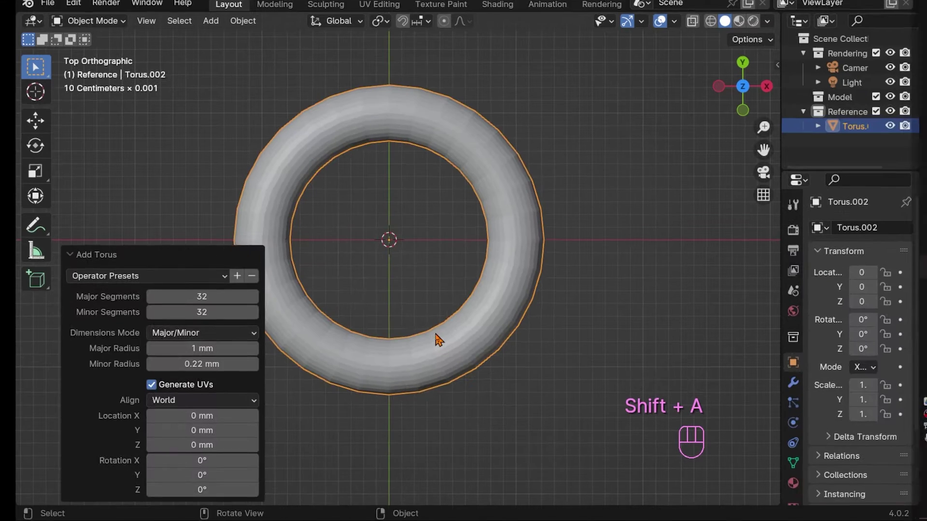
left_click_drag(213, 254, 112, 254)
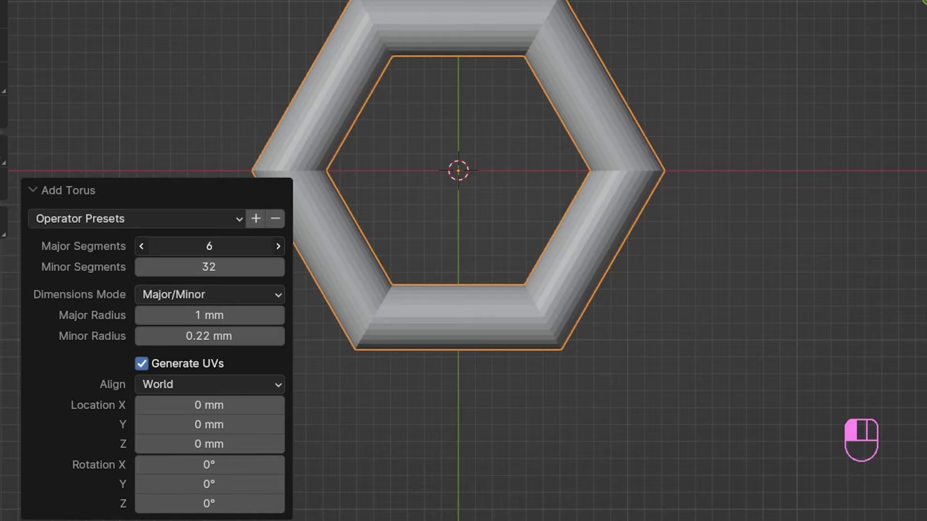
left_click_drag(209, 246, 205, 246)
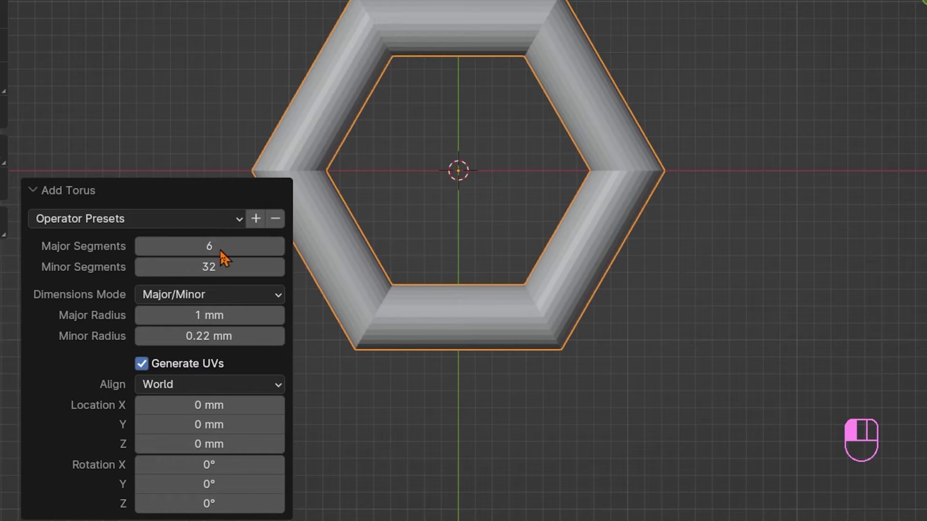
left_click(278, 247)
left_click(278, 247)
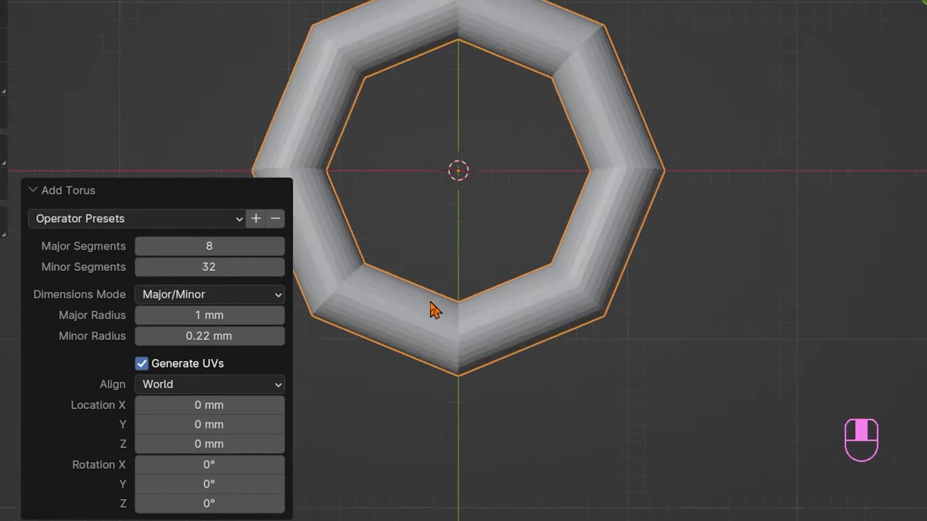
middle_click_drag(434, 310, 404, 228)
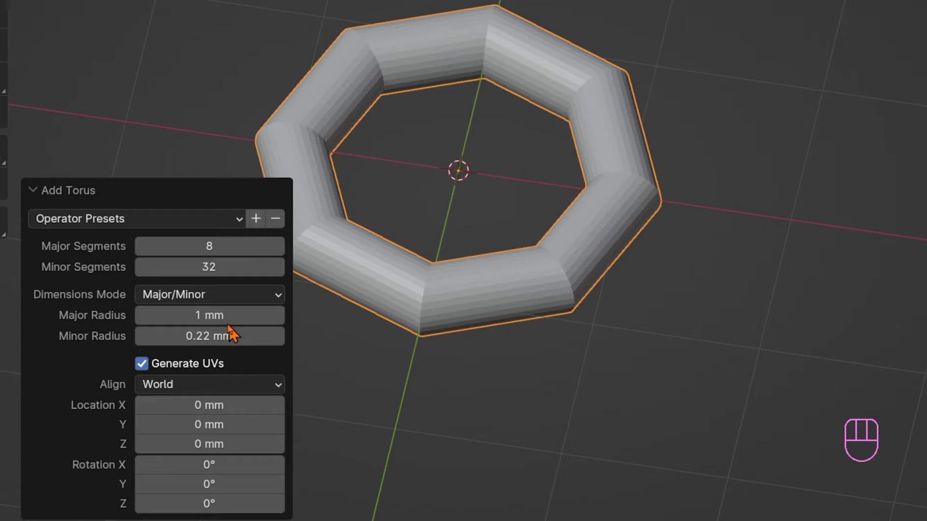
Step: Set the torus's minor segments to 6
left_click(192, 266)
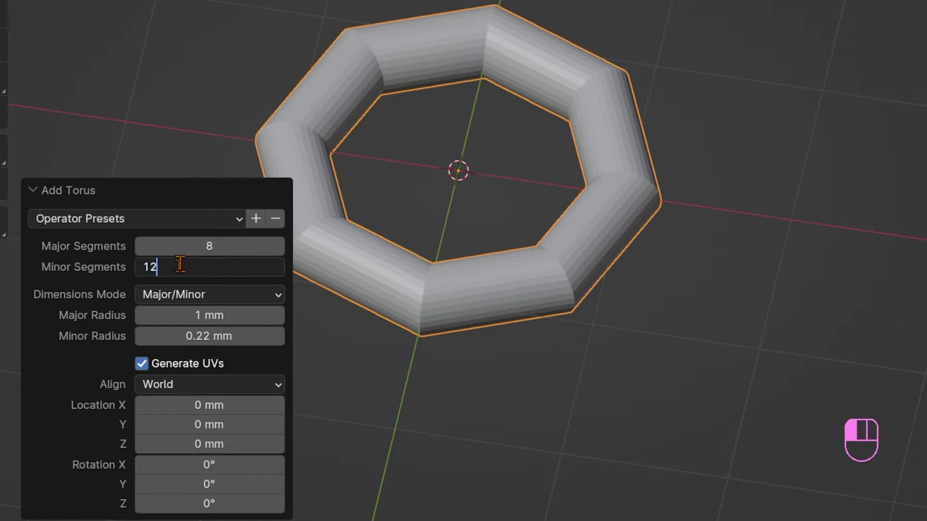
type("12")
key("Return")
left_click_drag(162, 267, 145, 267)
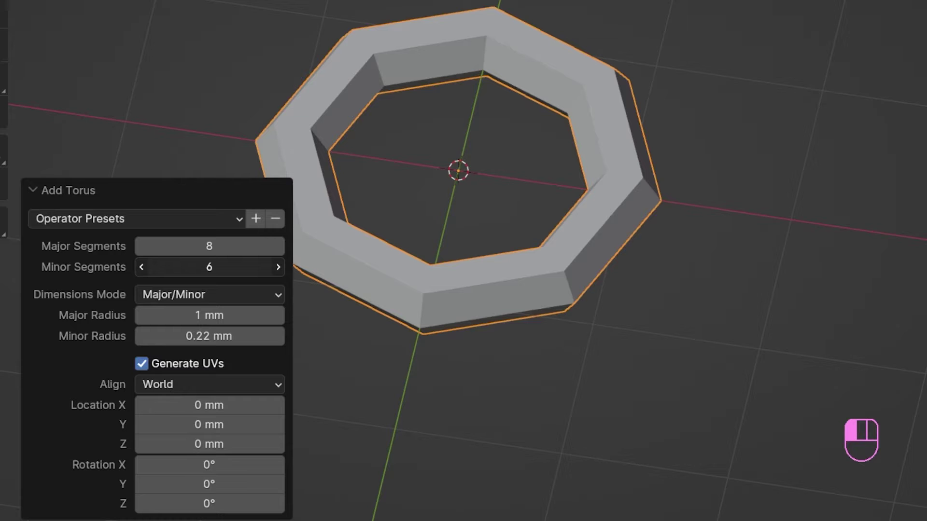
middle_click_drag(480, 227, 478, 167)
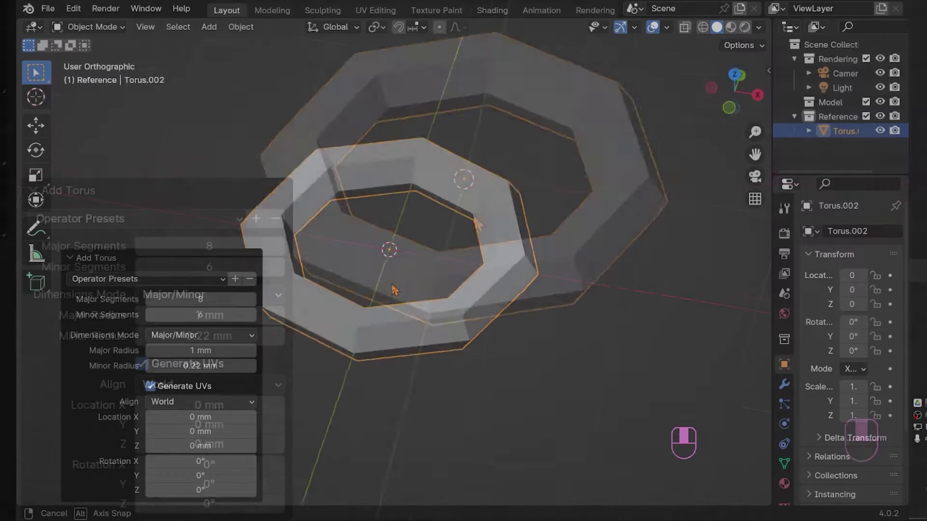
Step: Set the torus's major radius to 11 mm and its minor radius to 2.1 mm
key("KP_7")
left_click_drag(180, 364, 232, 350)
scroll(301, 272, "down", 6)
left_click_drag(170, 351, 196, 351)
scroll(401, 323, "down", 3)
scroll(360, 297, "down", 3)
middle_click_drag(349, 325, 336, 309, "shift")
left_click_drag(196, 350, 219, 366)
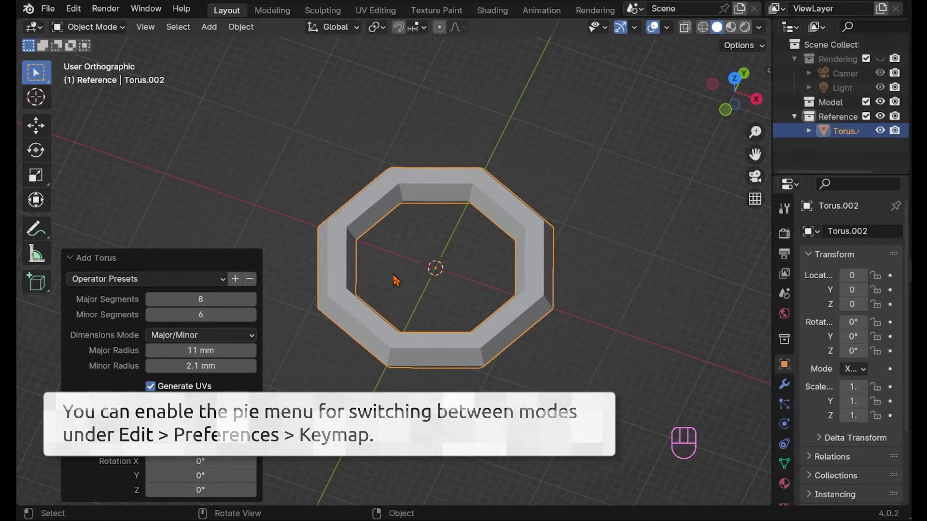
Step: In Edit Mode, scale the torus's flat upper and lower face loops apart along Z by about 1.5
scroll(405, 288, "up", 2)
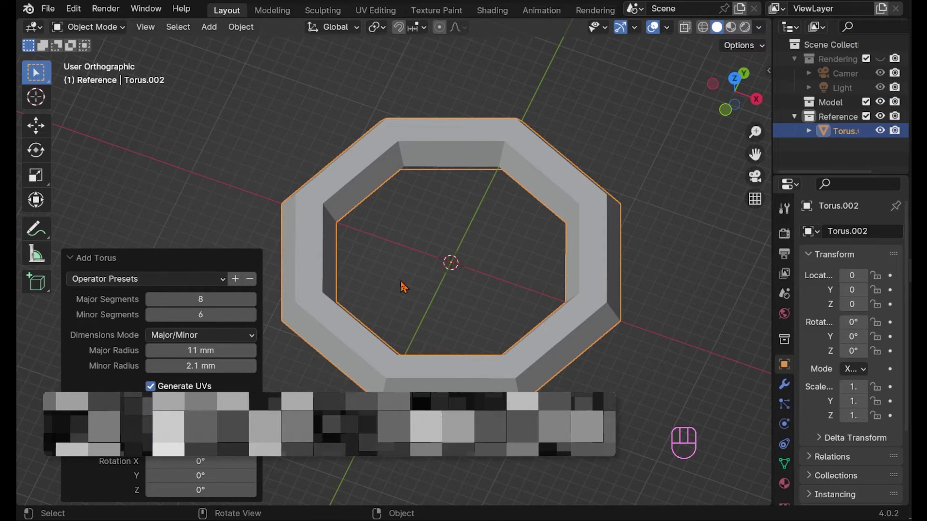
key("Tab")
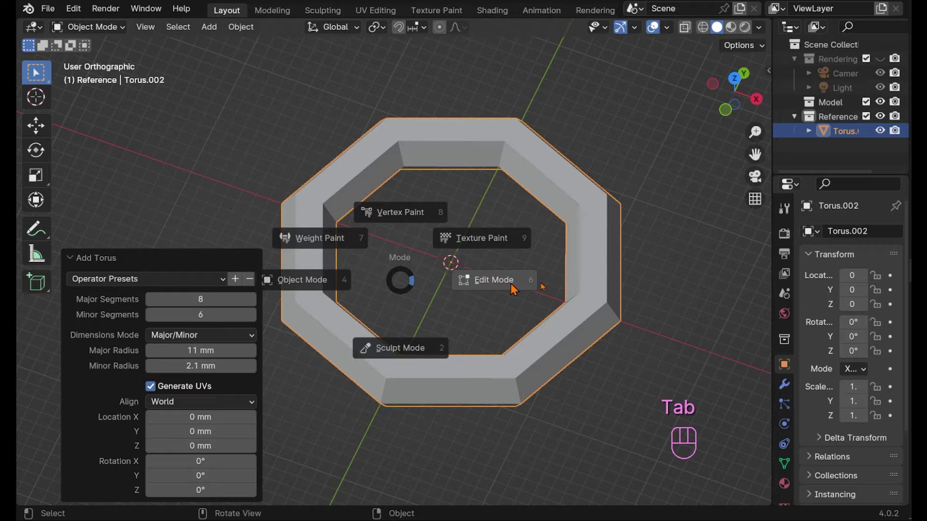
left_click(585, 285)
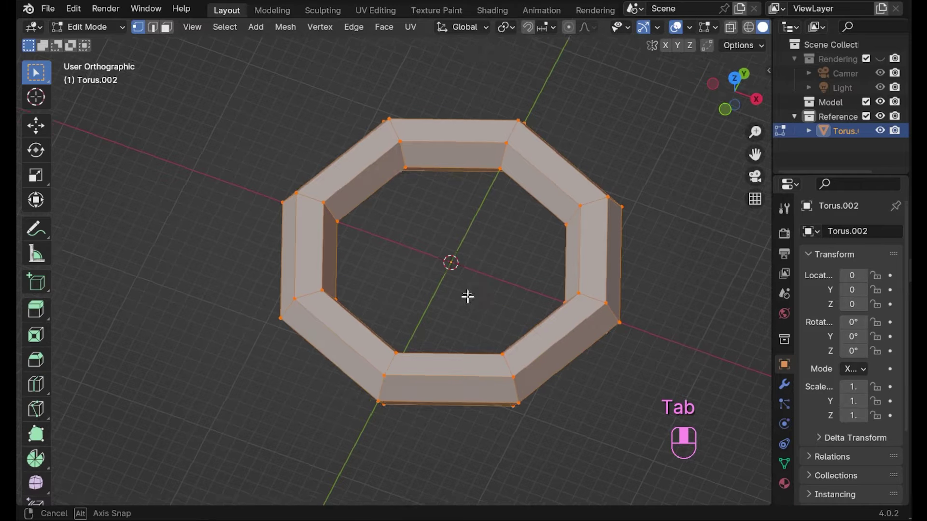
middle_click_drag(467, 296, 467, 245)
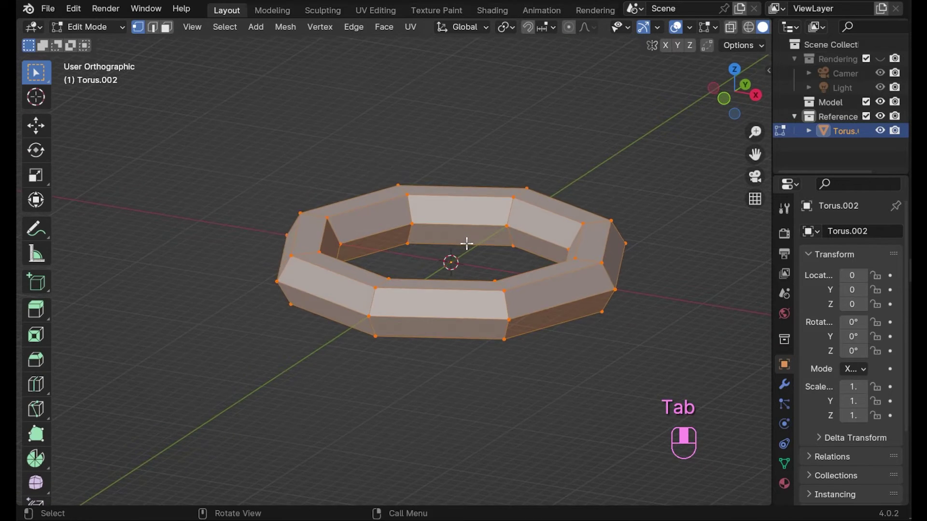
scroll(401, 277, "down", 1)
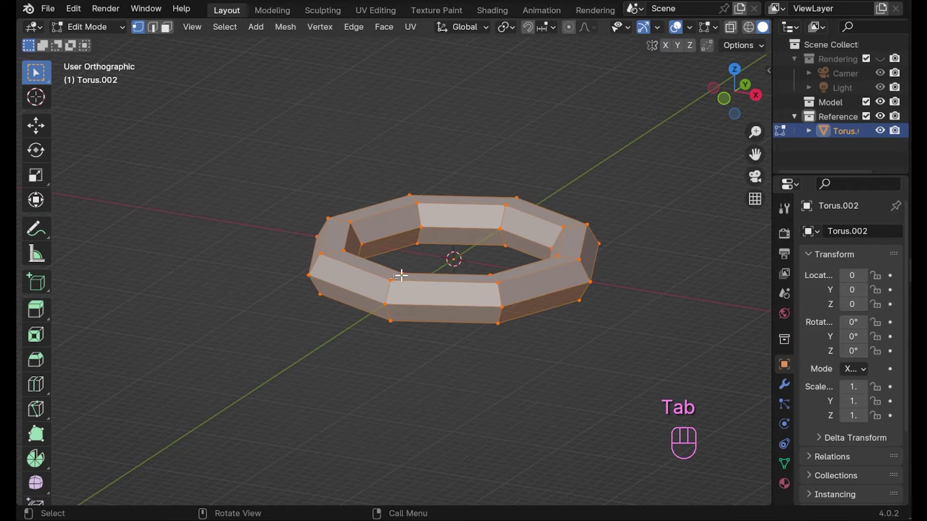
left_click(371, 274, "alt")
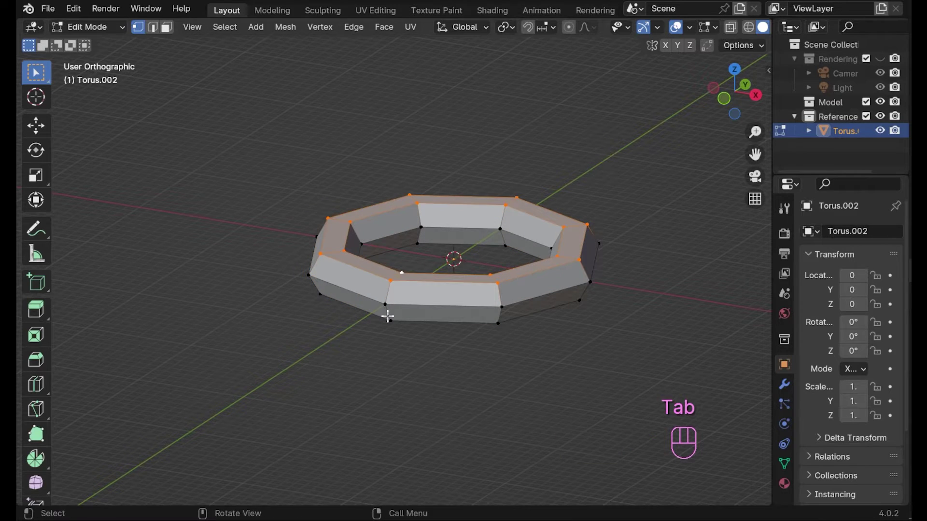
middle_click_drag(388, 317, 386, 266)
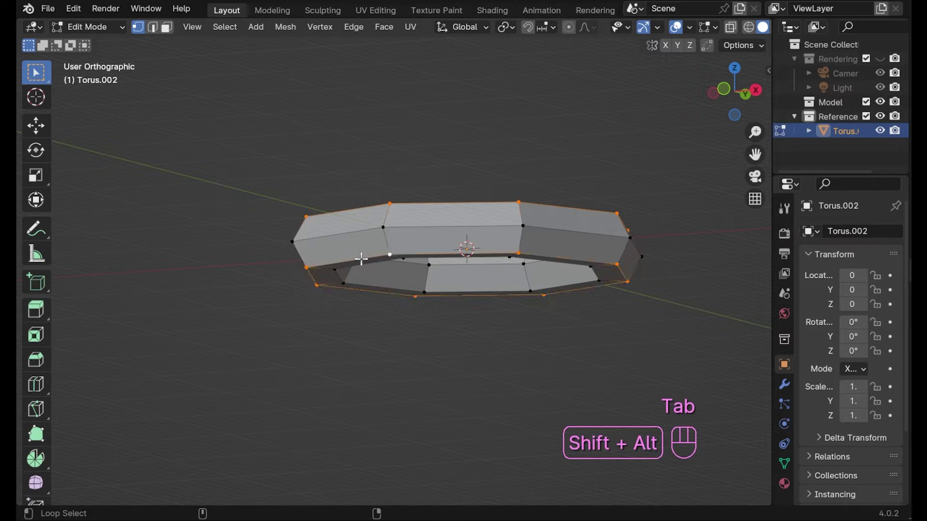
left_click(372, 263, "alt+shift")
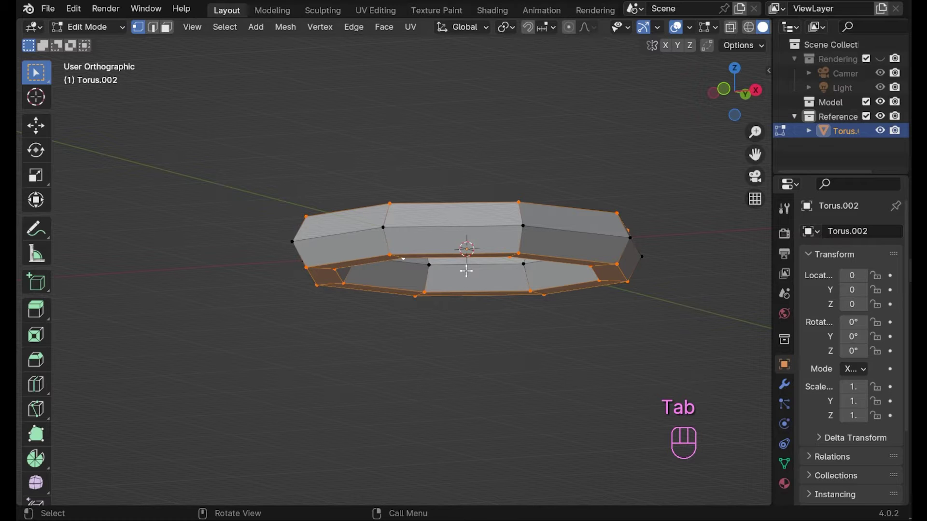
key("s")
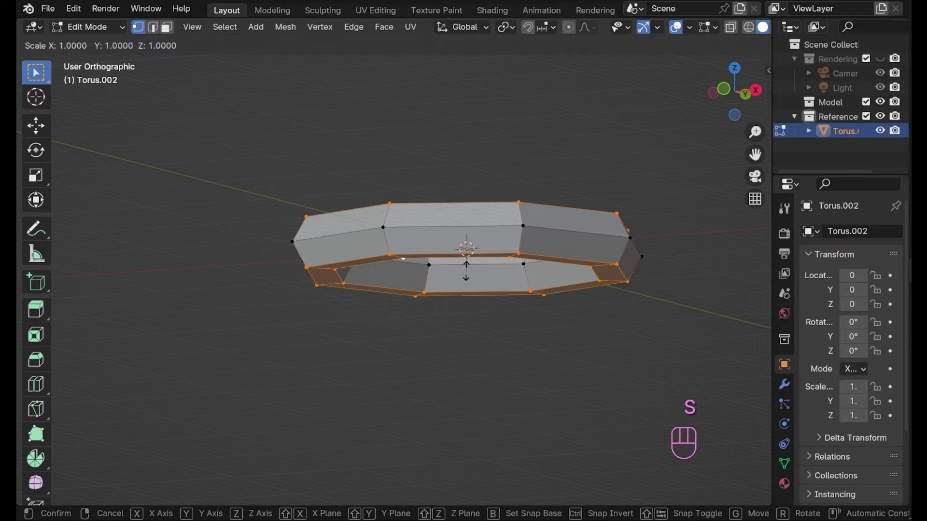
key("z")
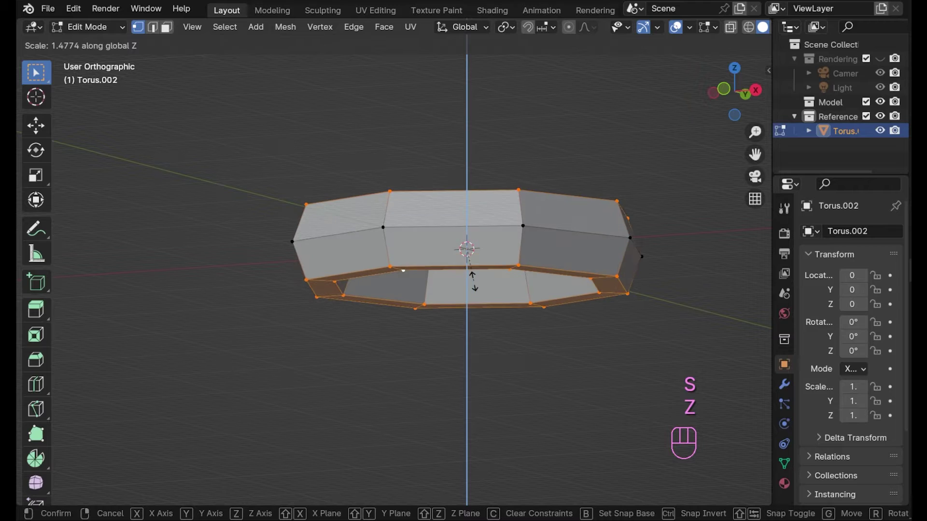
left_click(476, 282)
middle_click_drag(475, 282, 461, 306)
middle_click_drag(489, 252, 439, 304)
Step: Return to Object Mode, add a level 2 Subdivision Surface modifier to the torus and display its settings
key("Tab")
middle_click_drag(270, 288, 356, 271)
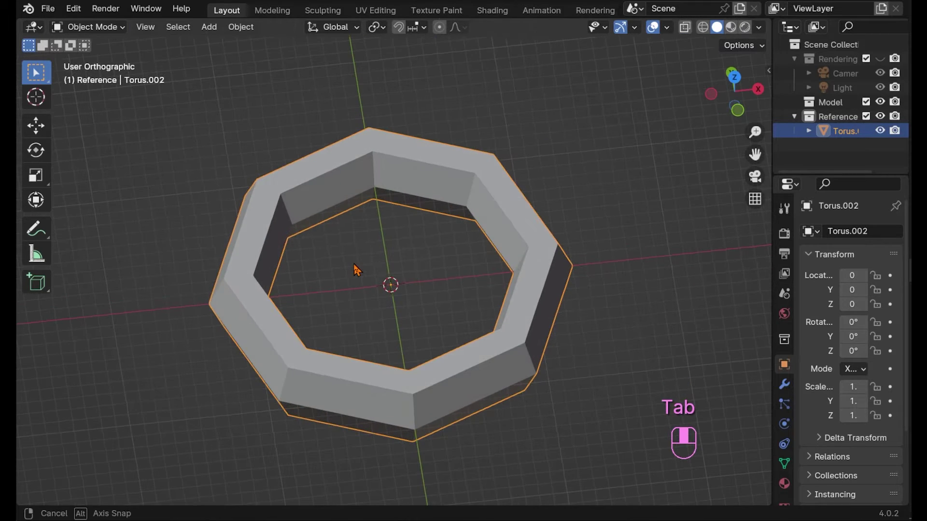
key("ctrl+2")
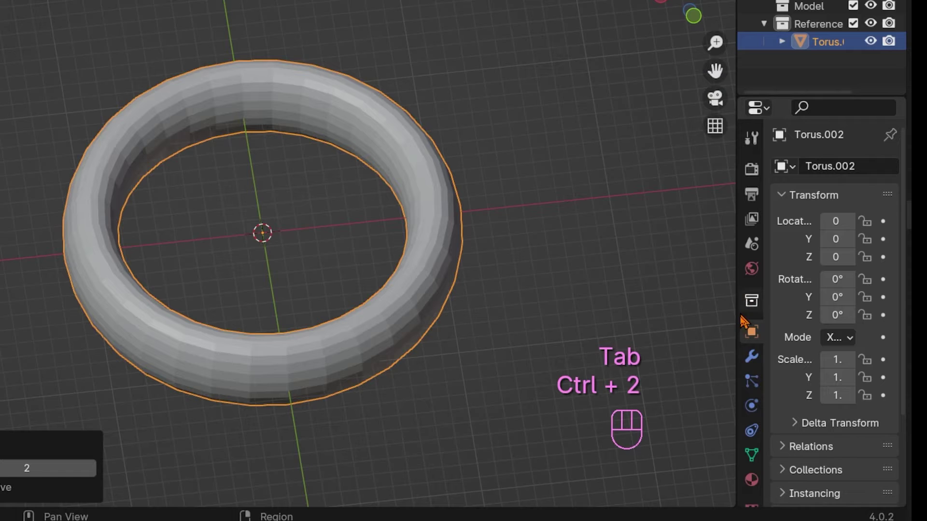
left_click(781, 387)
left_click_drag(735, 238, 681, 234)
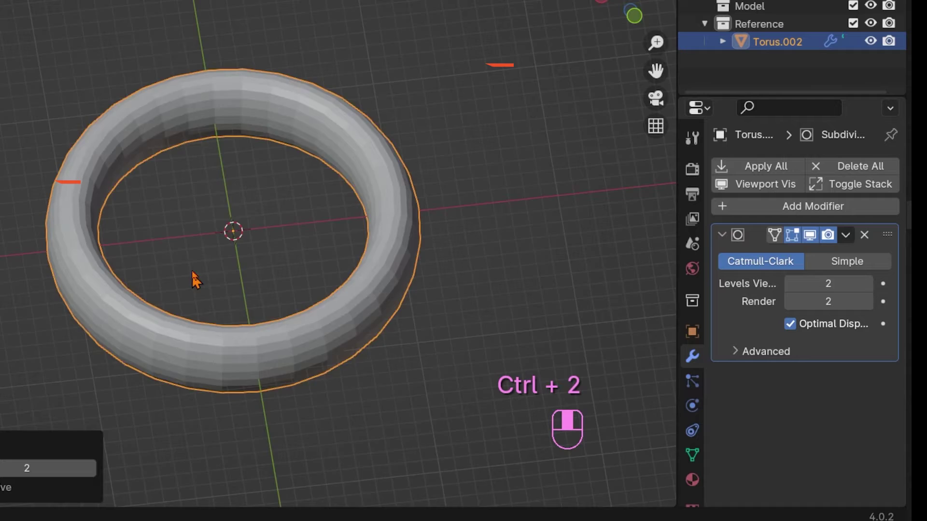
Step: In Edit Mode, scale the selected upper and lower face loops along Z by a factor of 1.188
middle_click_drag(193, 279, 130, 219)
key("Tab")
key("s")
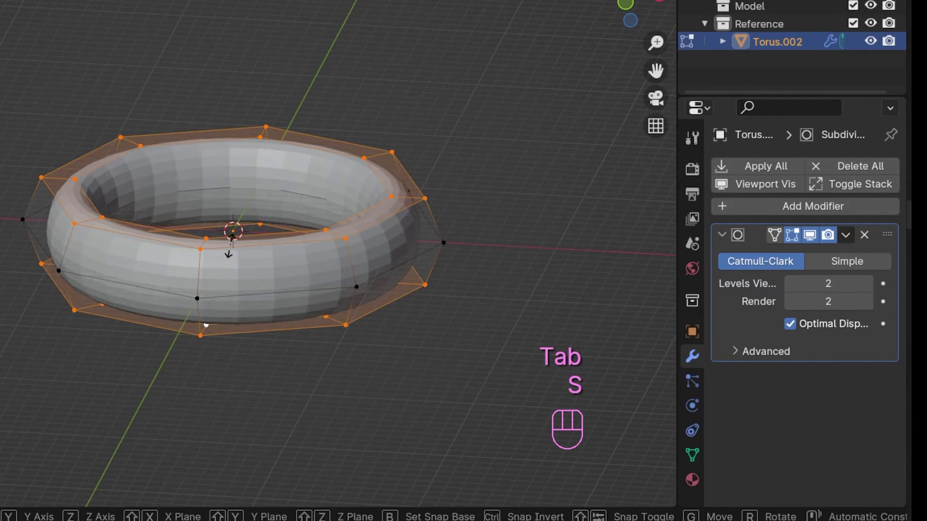
key("z")
left_click(227, 239)
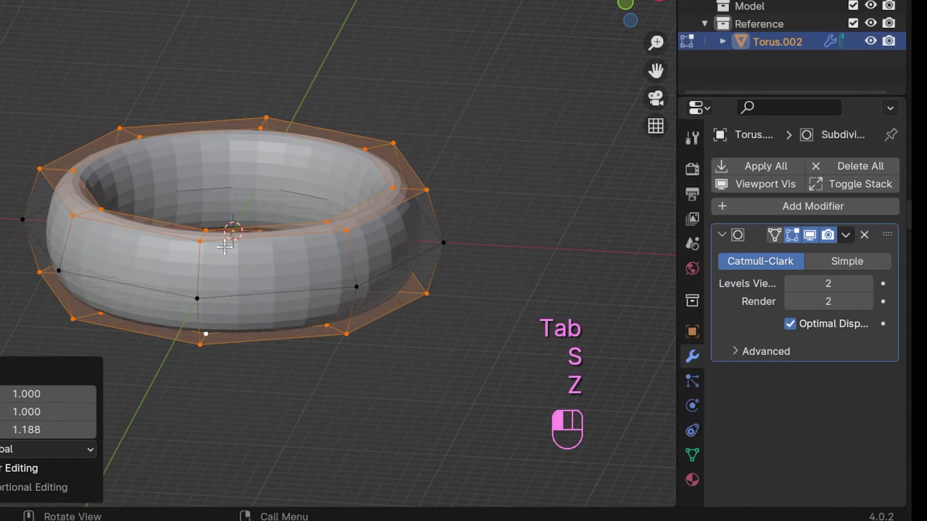
Step: Scale the outer edge loops at the ring's upper and lower rims in X and Y only, by a factor of 0.928
middle_click_drag(223, 238, 167, 279)
left_click(87, 293, "alt")
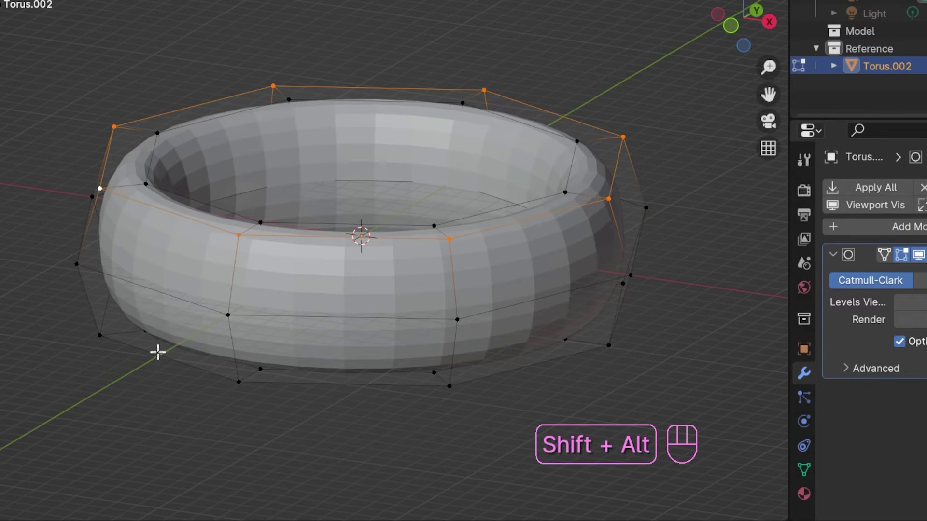
key("shift+z")
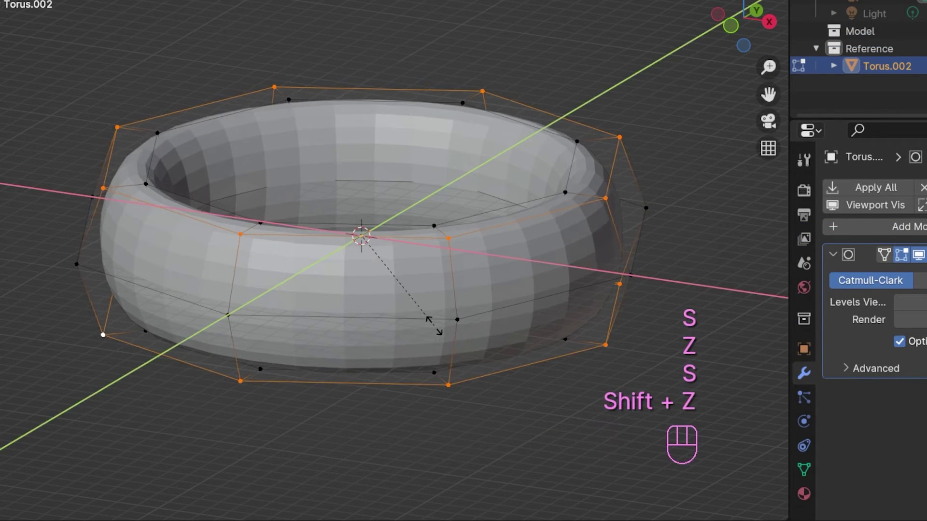
left_click(434, 316)
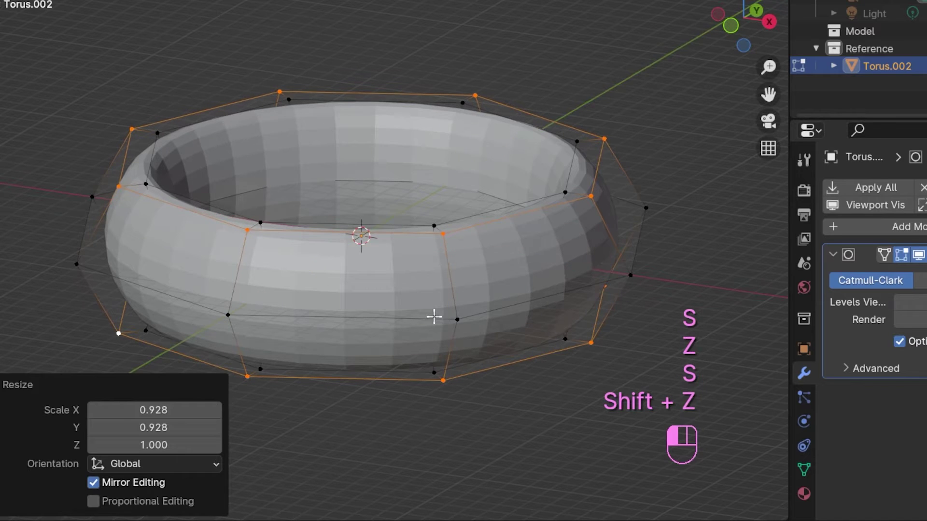
middle_click_drag(422, 268, 411, 337)
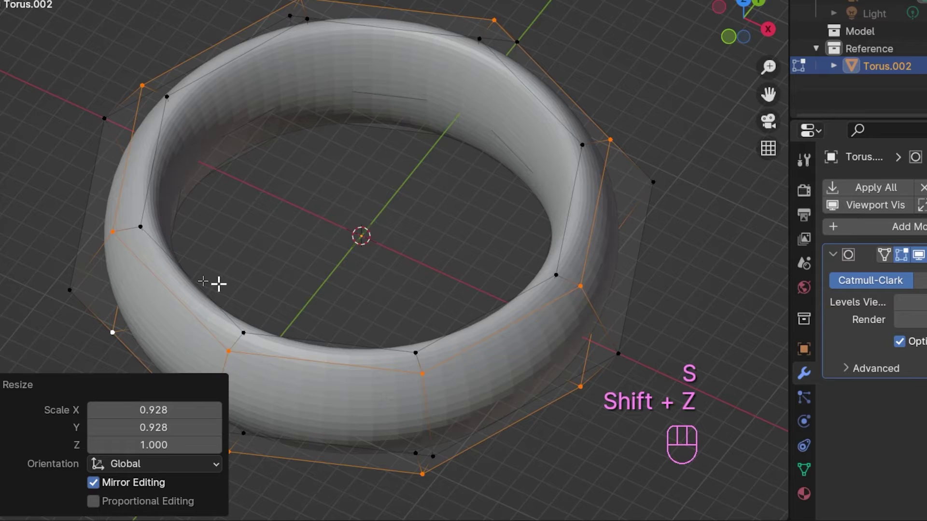
middle_click_drag(217, 283, 306, 294)
Step: Deselect everything and add one centred loop cut around the upper half of the ring's outer side
key("alt+a")
scroll(306, 294, "up", 1)
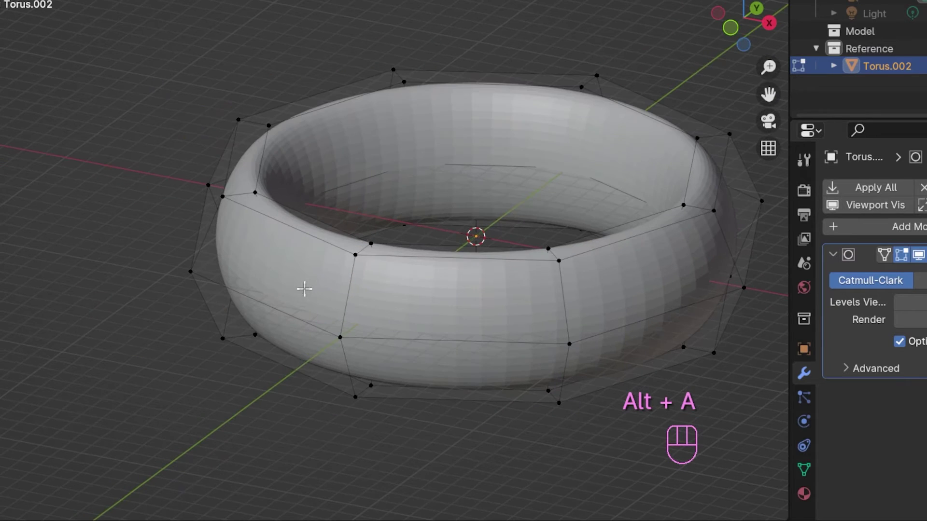
key("ctrl+r")
left_click(203, 235)
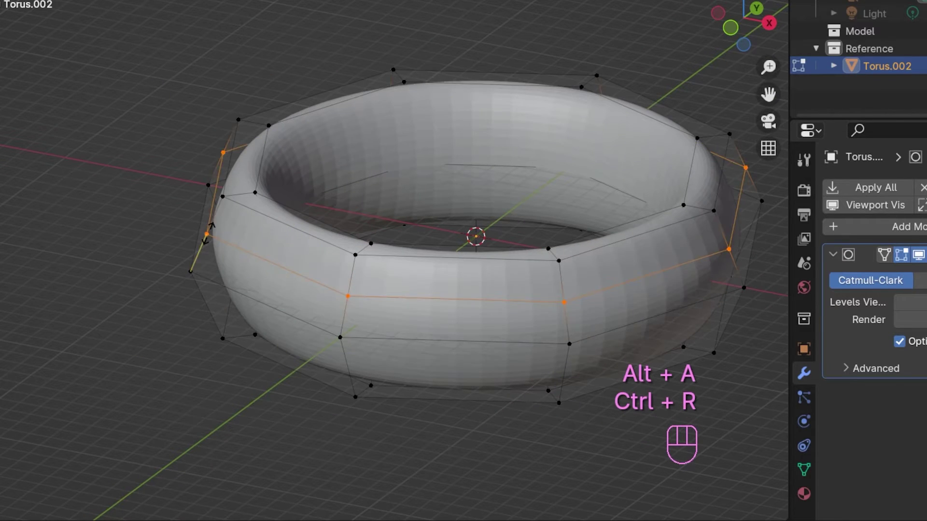
left_click(233, 276)
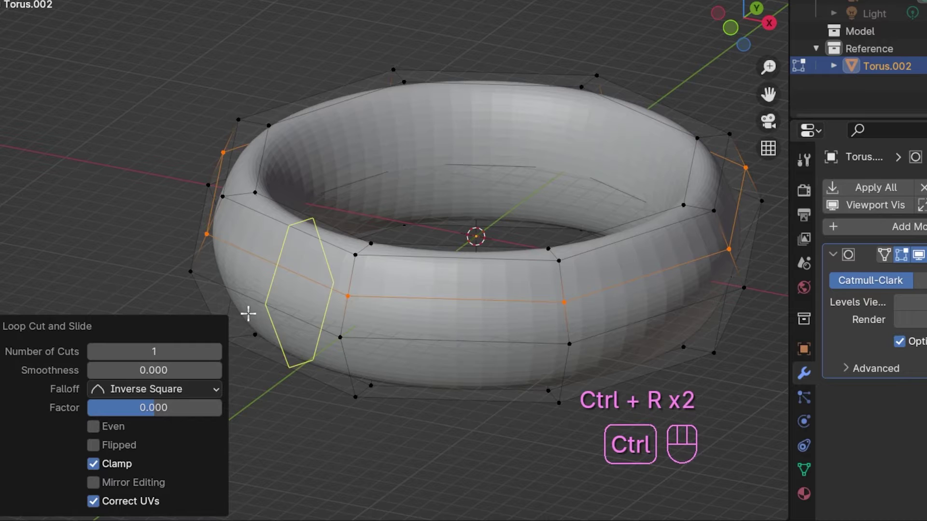
Step: Add a centred loop cut around the lower half of the ring's outer side and select both new edge loops
left_click(200, 294)
middle_click_drag(245, 279, 331, 201)
left_click(303, 203, "alt+shift")
Step: Scale the two selected edge loops by 1.613 along Z and by 0.943 in X and Y only
key("s")
key("z")
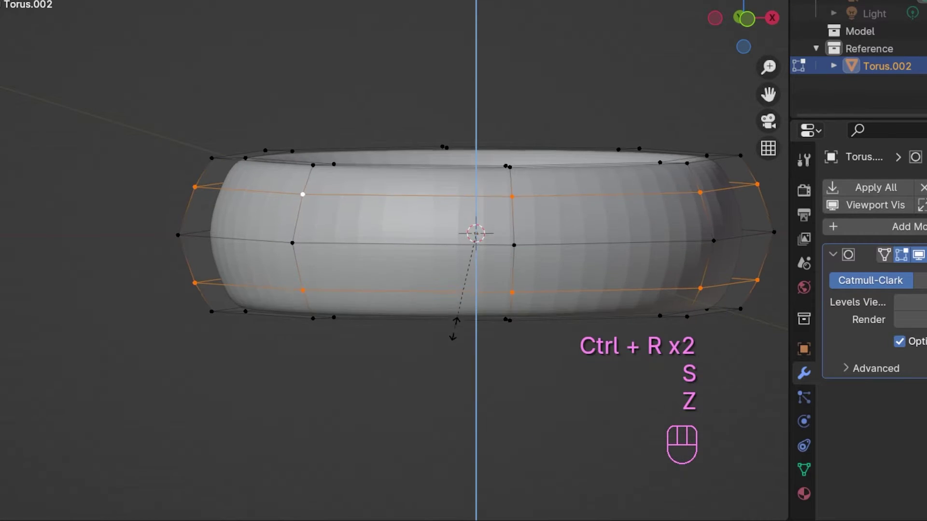
left_click(454, 356)
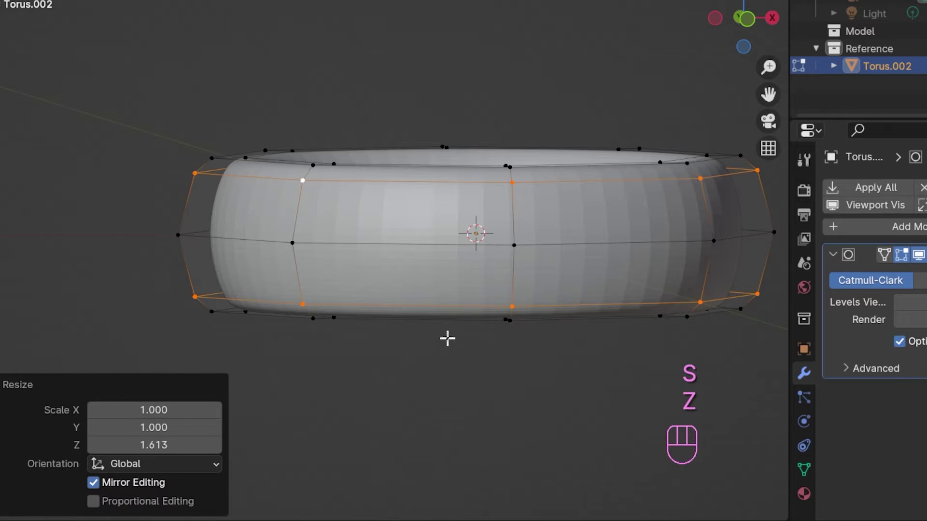
key("shift+z")
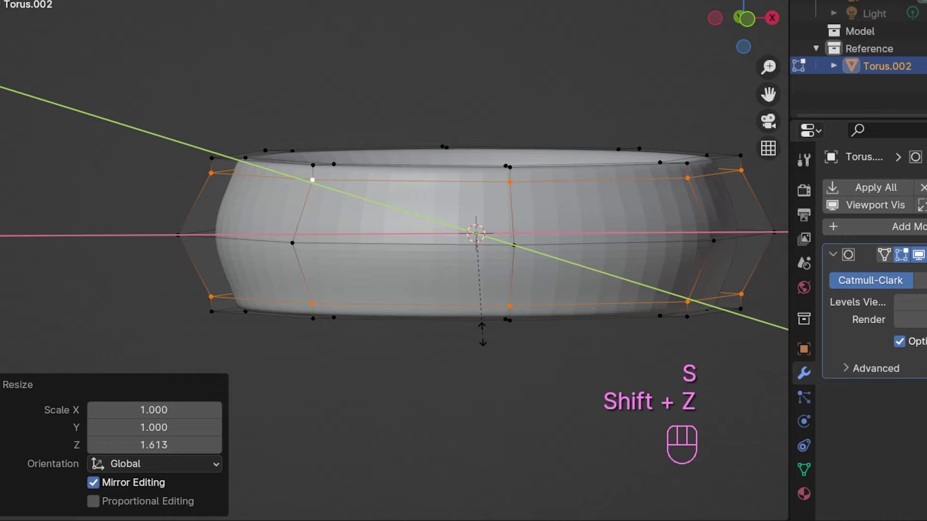
left_click(482, 334)
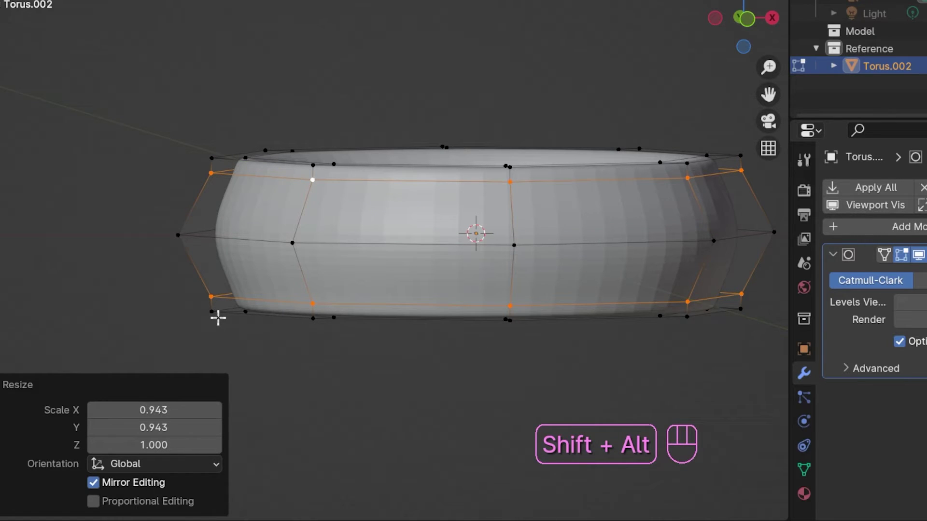
Step: Select the narrow outer face bands at the upper and lower rims, extrude them and scale them outward in X and Y only
left_click(219, 317, "alt+shift")
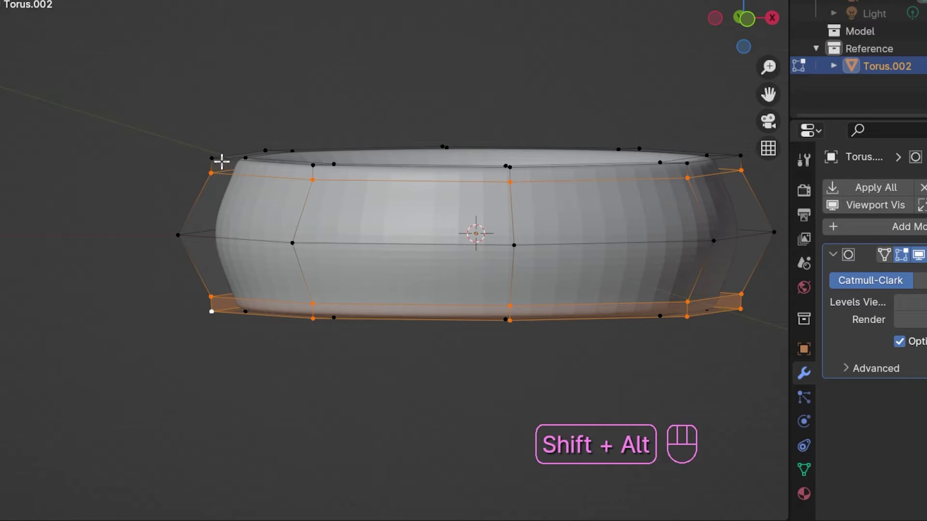
left_click(221, 160, "alt+shift")
middle_click_drag(305, 208, 349, 261)
key("e")
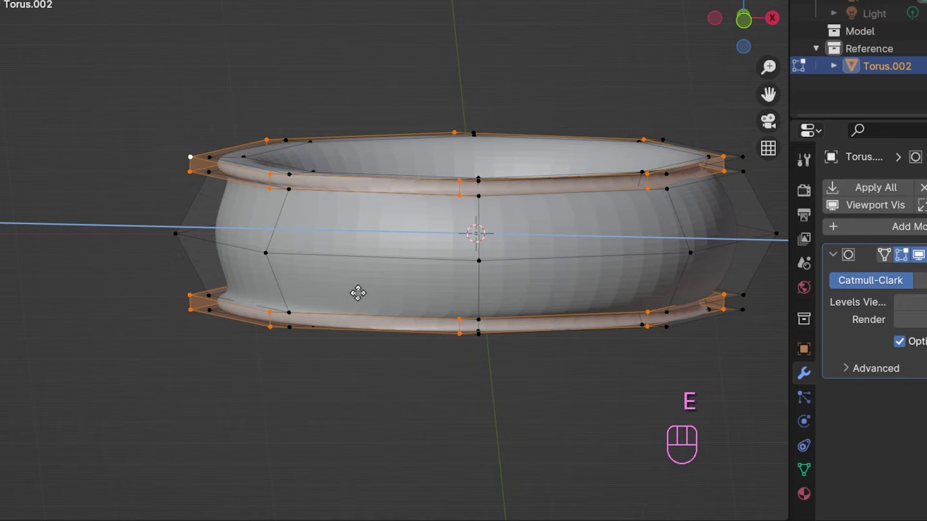
key("s")
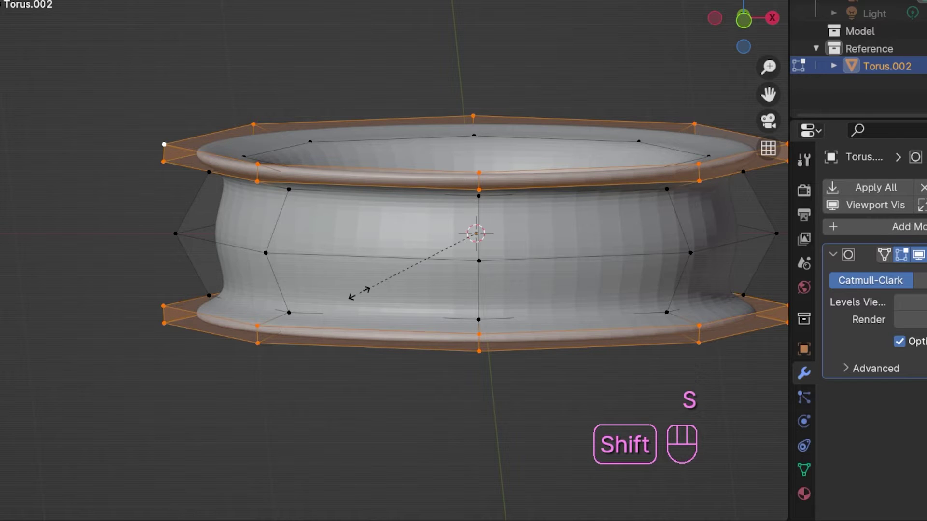
key("shift+z")
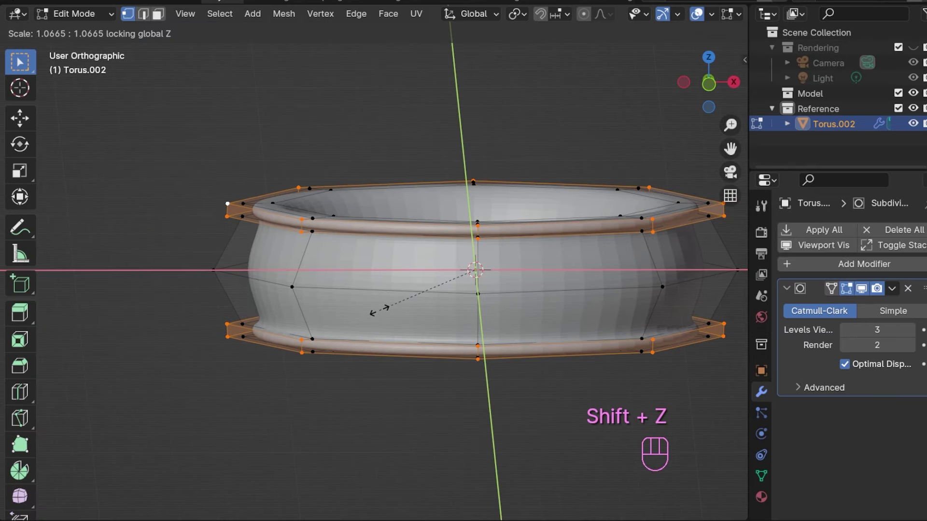
left_click(366, 280)
mouse_move(383, 307)
middle_mouse_down()
mouse_move(378, 250)
mouse_move(348, 316)
mouse_move(388, 316)
middle_mouse_up()
Step: In edge selection, pick the outer edge loops of both raised rims and set their edge crease to 1
middle_click_drag(221, 321, 260, 305)
key("2")
left_click(222, 233, "alt")
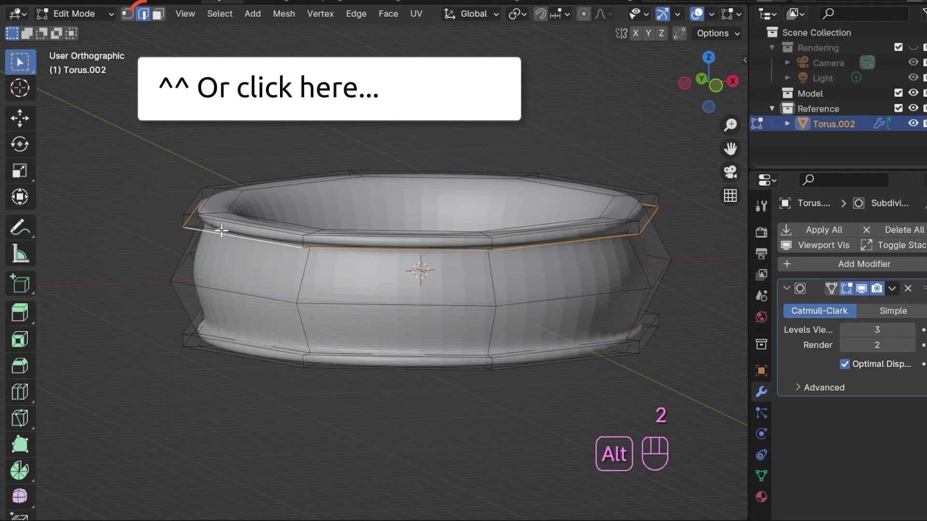
left_click(222, 222, "alt+shift")
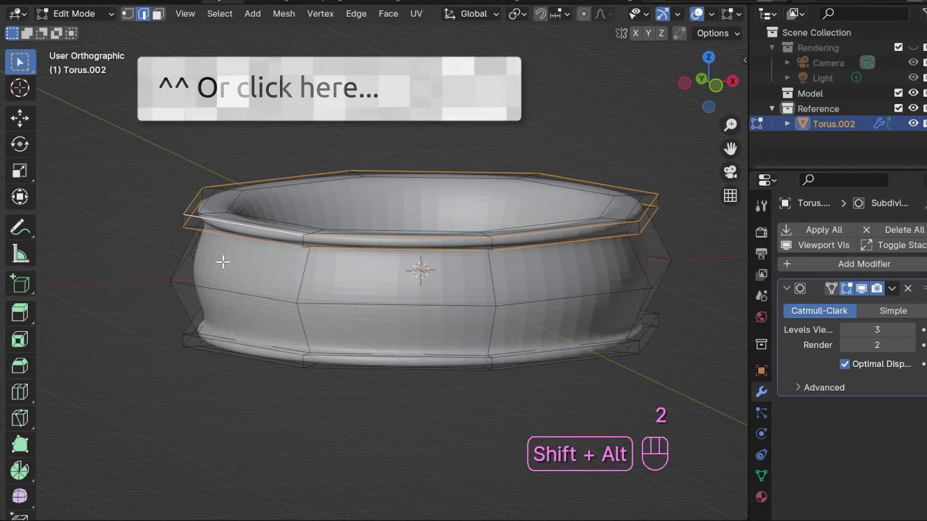
left_click(213, 353, "alt+shift")
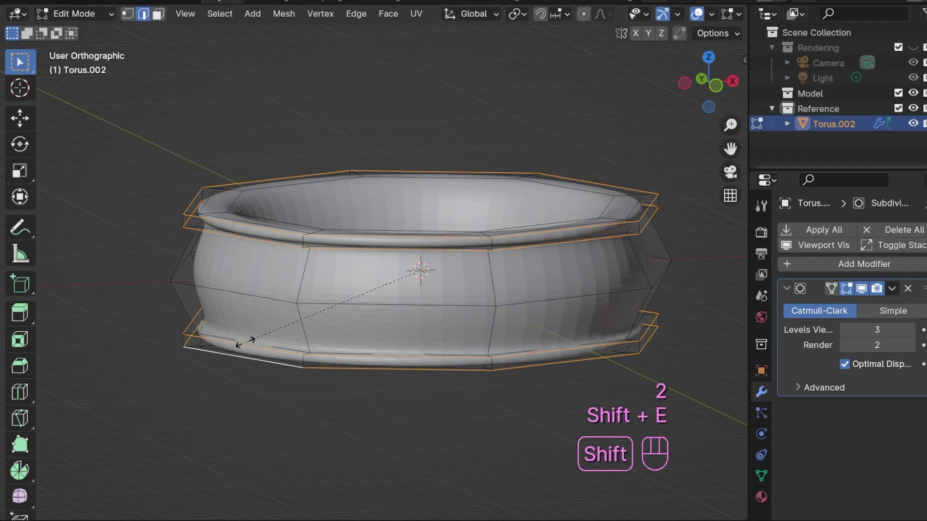
key("1")
left_click(245, 342)
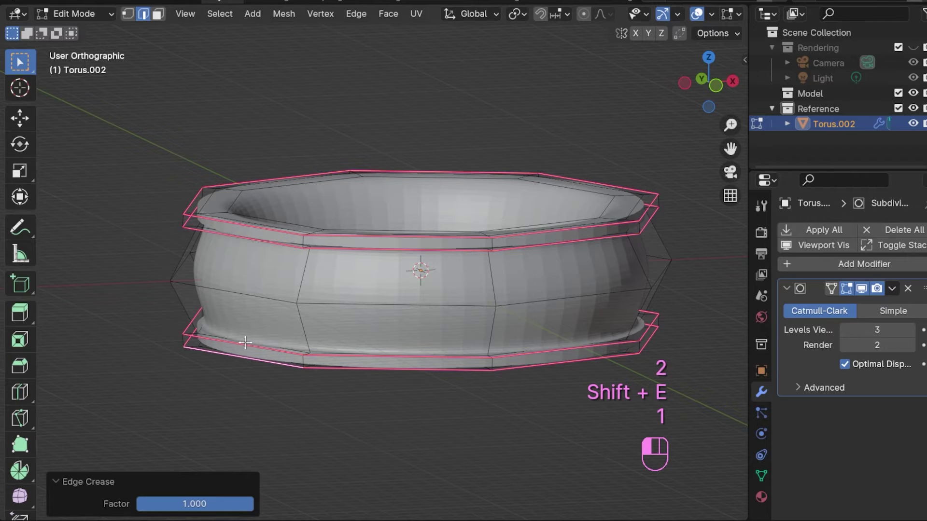
Step: Set an edge crease of 1 on the inner edge loops where the two raised rims meet the band
middle_click_drag(245, 319, 238, 190)
left_click(234, 182, "alt")
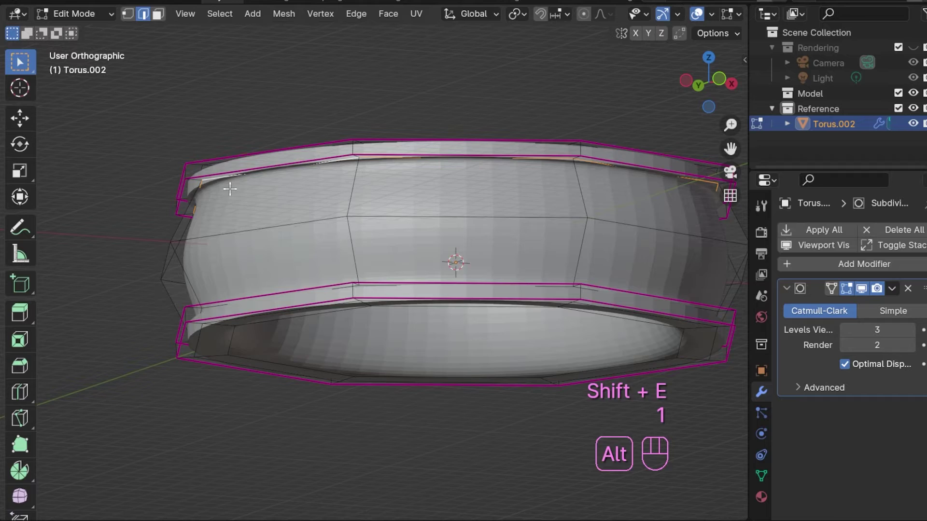
key("alt+z")
key("alt+z")
middle_click_drag(245, 301, 253, 348)
key("shift+e")
key("1")
Step: Add the rims' facing outer edge loops to the selection and scale all selected loops along Z
left_click(237, 351, "alt+shift")
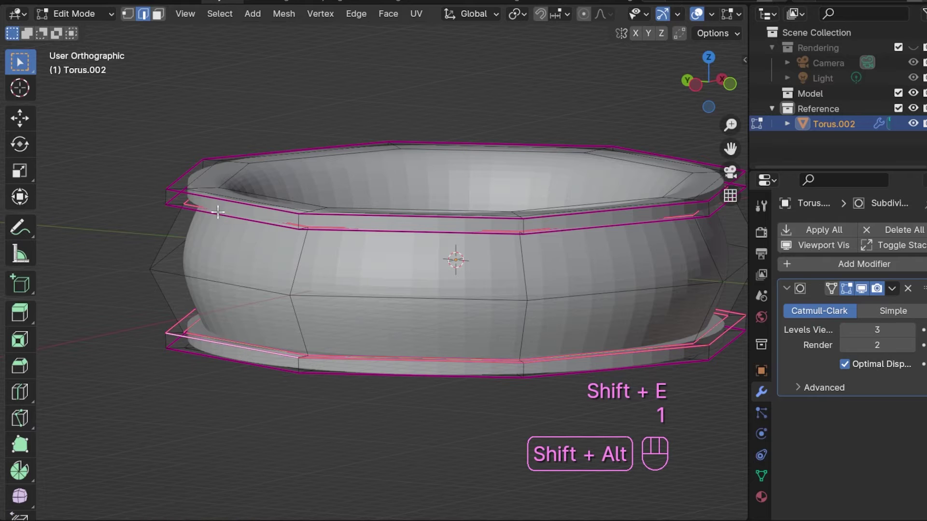
key("s")
key("z")
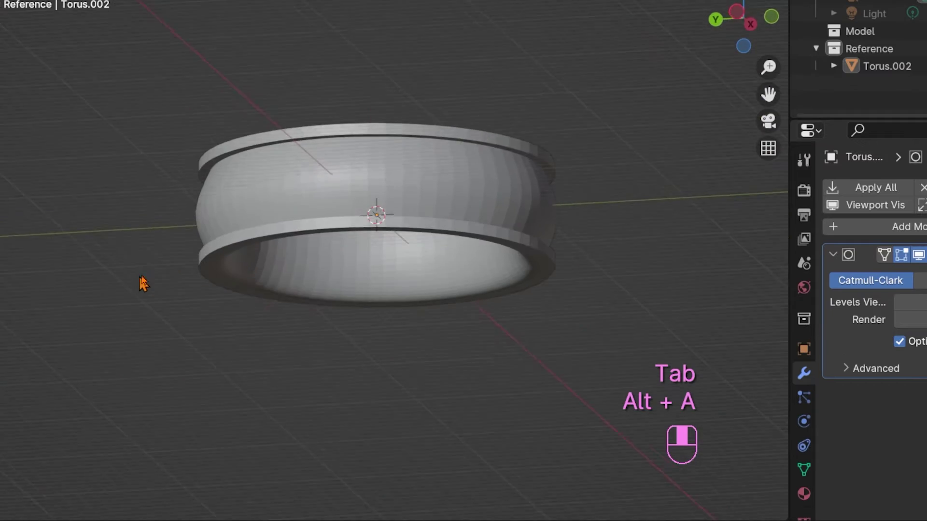
Step: Back in Edit Mode, select the outer edge loops of both rims and set their Mean Crease to 0
left_click(219, 190)
key("Tab")
left_click(343, 192)
scroll(269, 174, "up", 3)
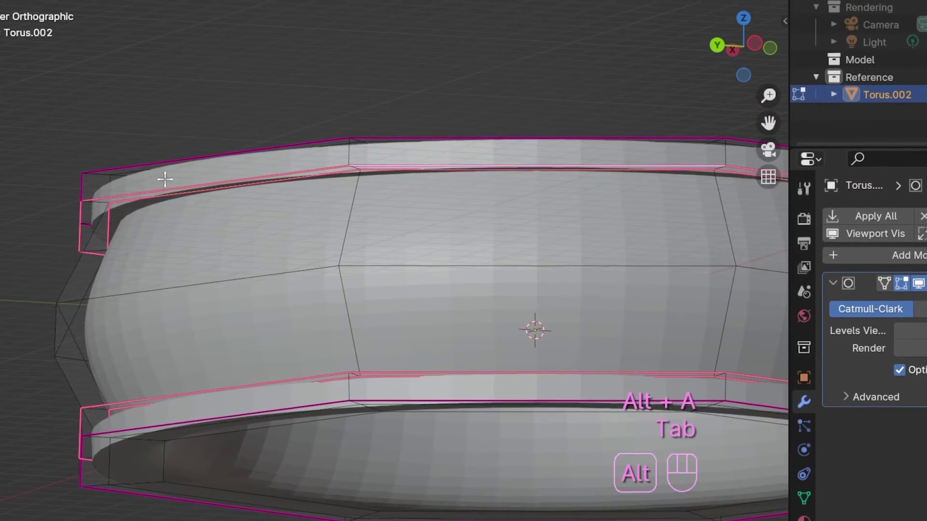
left_click(163, 181, "alt")
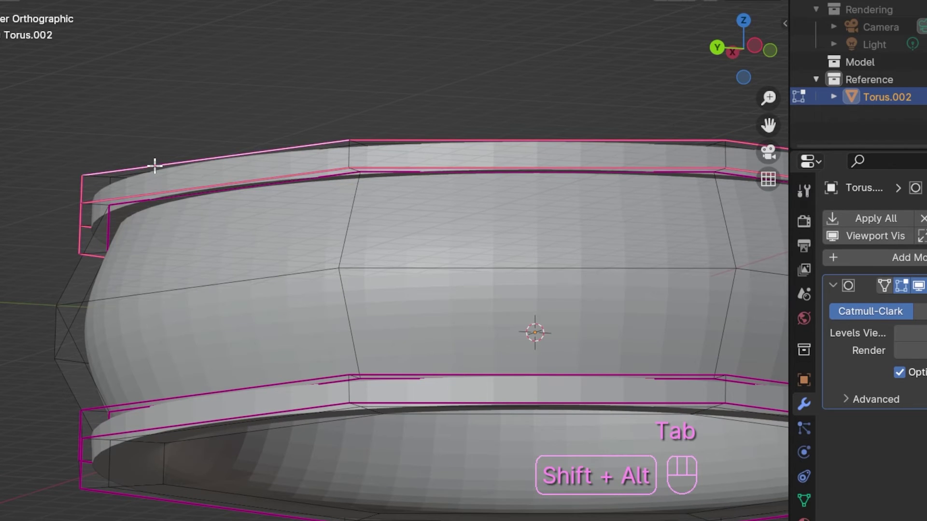
middle_click_drag(170, 241, 201, 393)
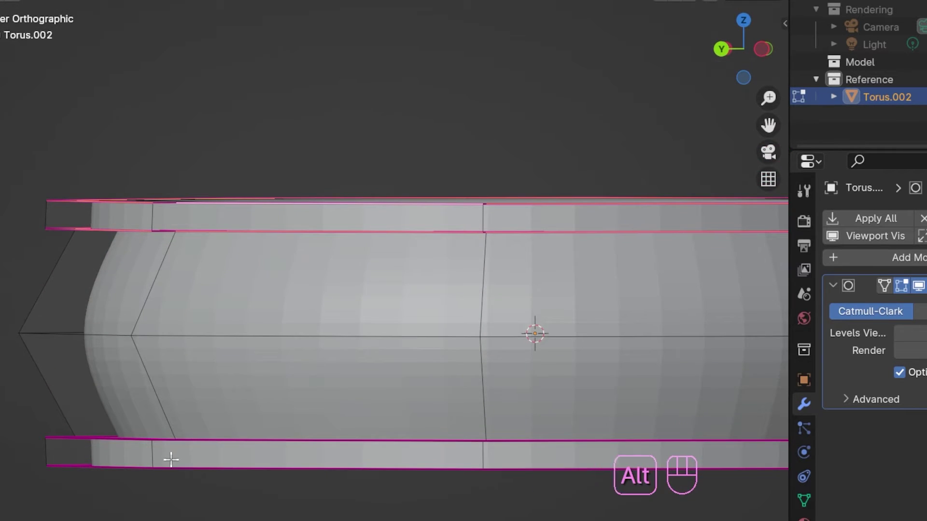
middle_click_drag(171, 459, 177, 510)
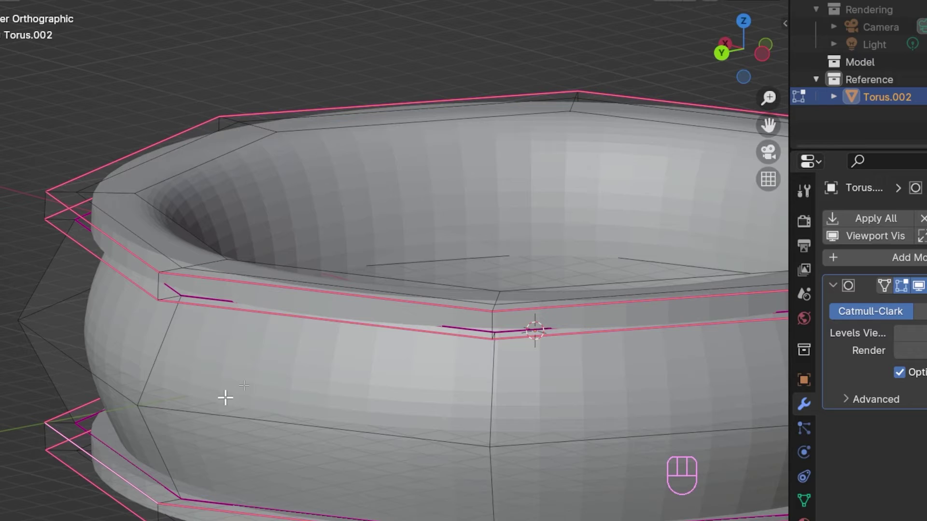
key("n")
left_click(778, 24)
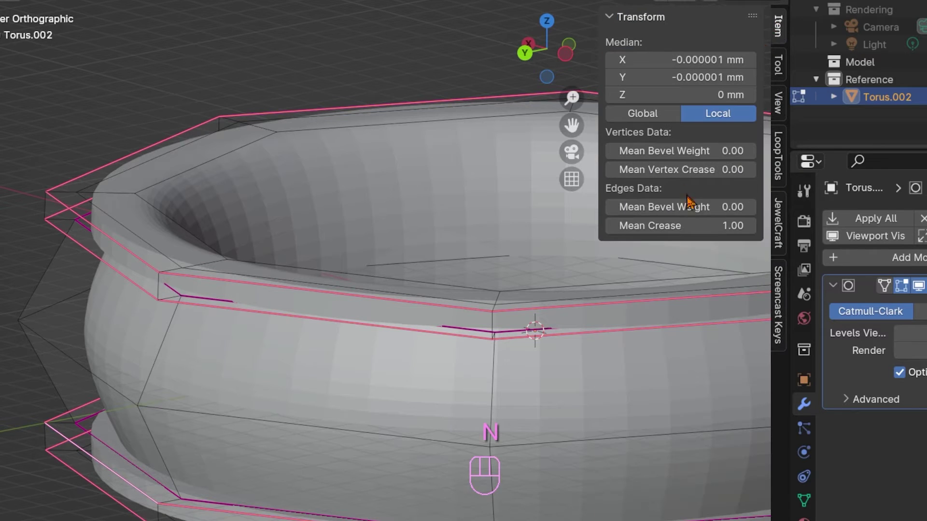
left_click_drag(688, 225, 638, 224)
Step: Select the facing inner and outer edge loops of both rims and scale them along Z by a factor of 0.912
middle_click_drag(367, 271, 128, 486)
left_click(165, 454, "alt+shift")
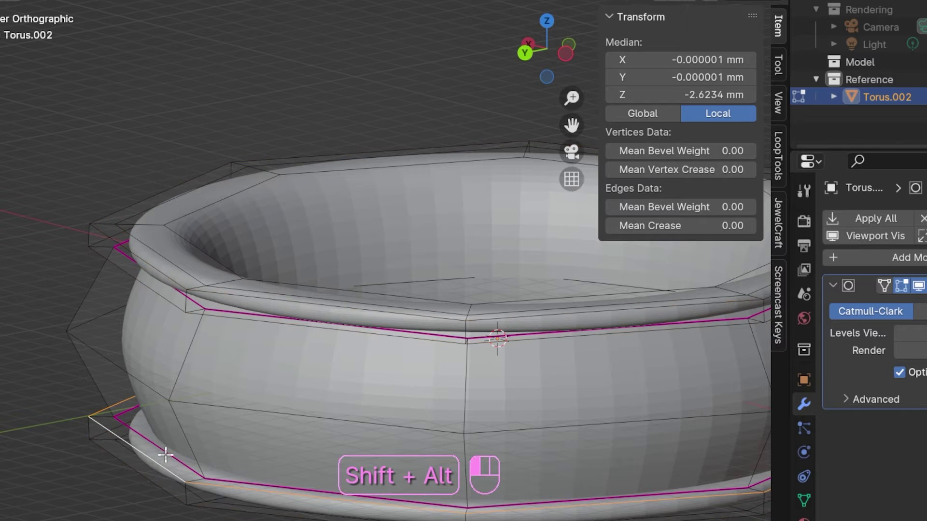
middle_click_drag(175, 357, 178, 288)
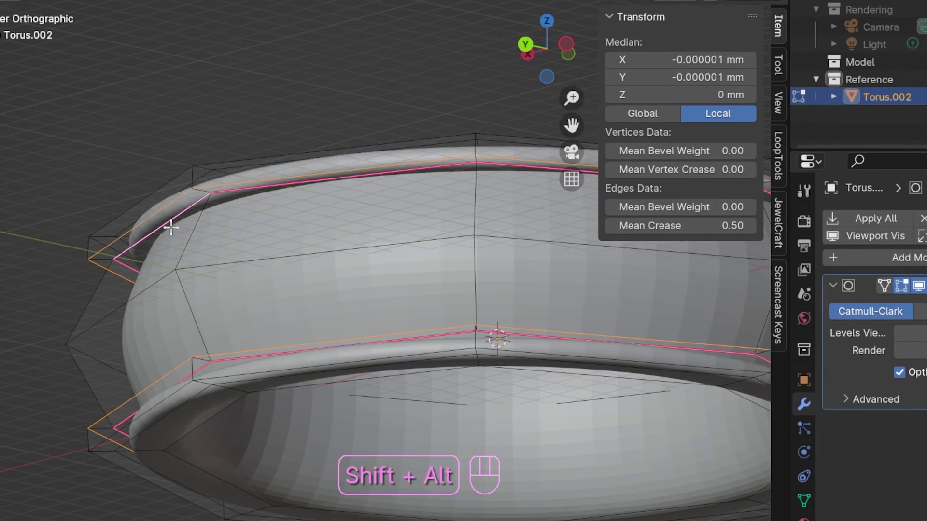
key("s")
key("z")
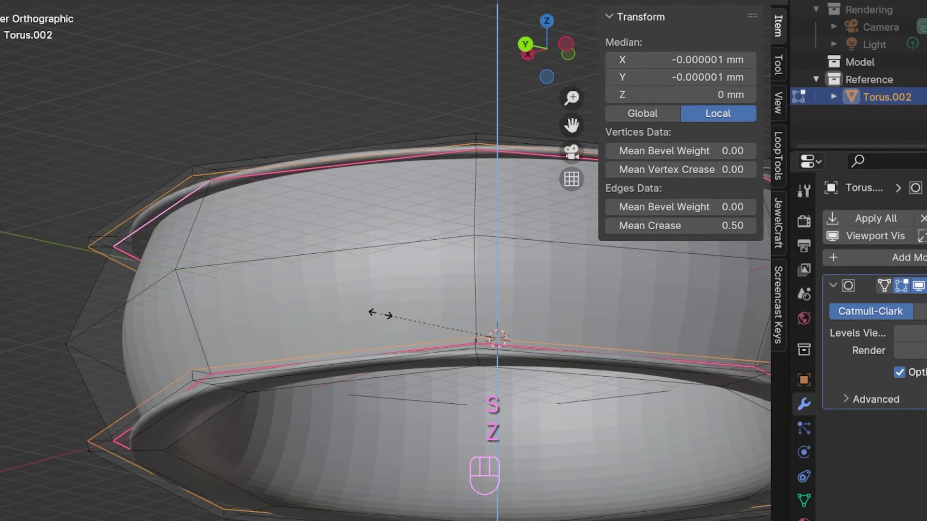
left_click(405, 325)
middle_click_drag(405, 325, 352, 282)
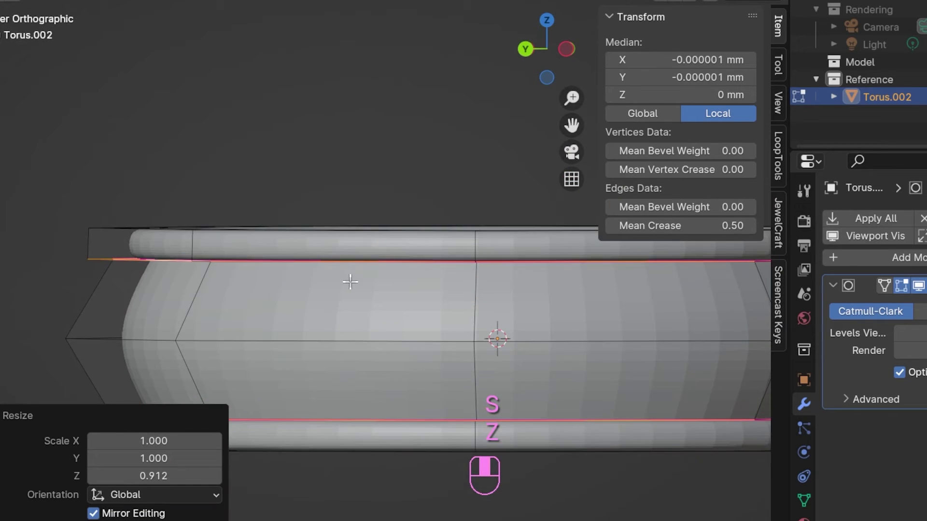
Step: Shrink the band's middle edge loop inward, then return to Object Mode and deselect everything
left_click(291, 330, "alt")
key("s")
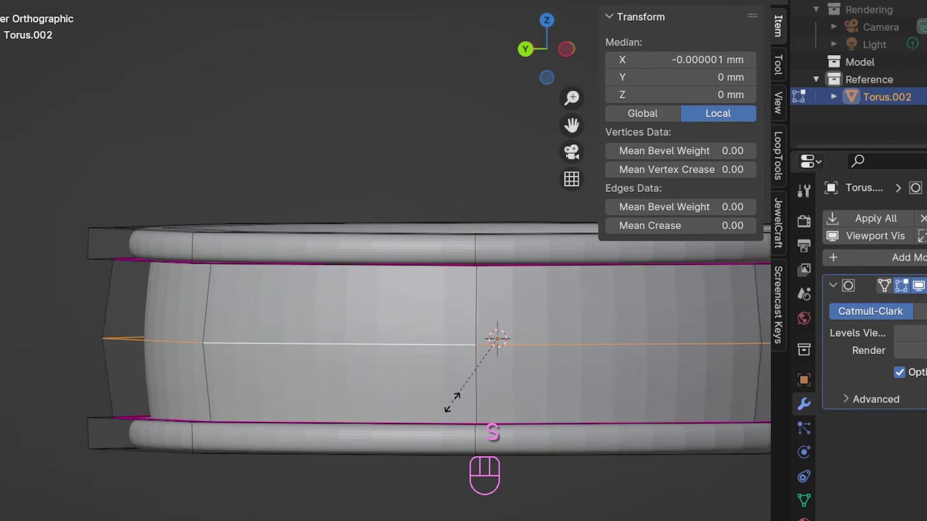
left_click(446, 395)
scroll(376, 323, "down", 3)
middle_click_drag(377, 323, 383, 352)
key("Tab")
key("alt+a")
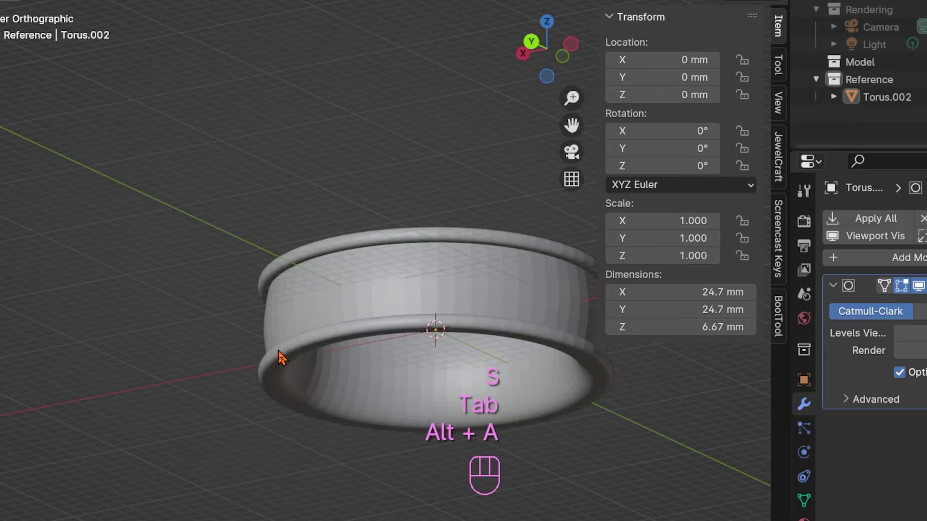
middle_click_drag(281, 356, 368, 306)
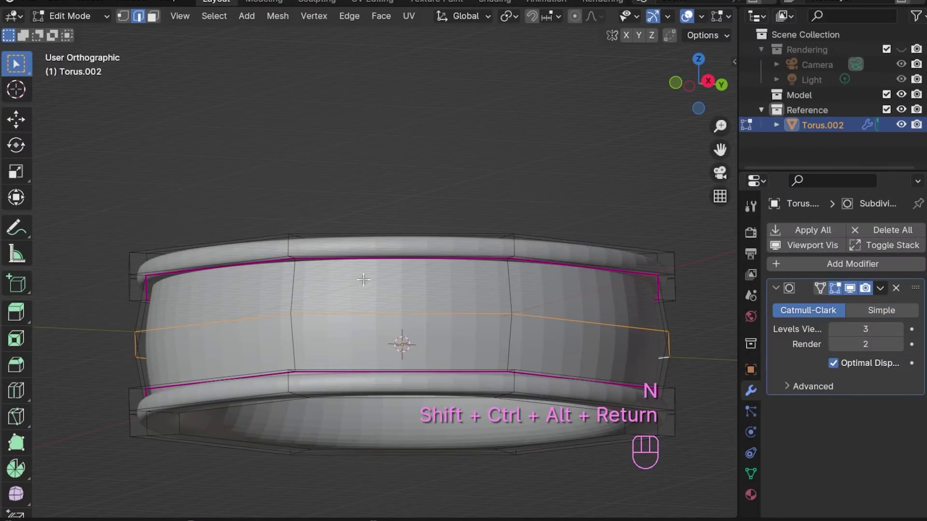
Step: Add one centred loop cut on each side of the band's middle edge loop
middle_click_drag(364, 279, 267, 273)
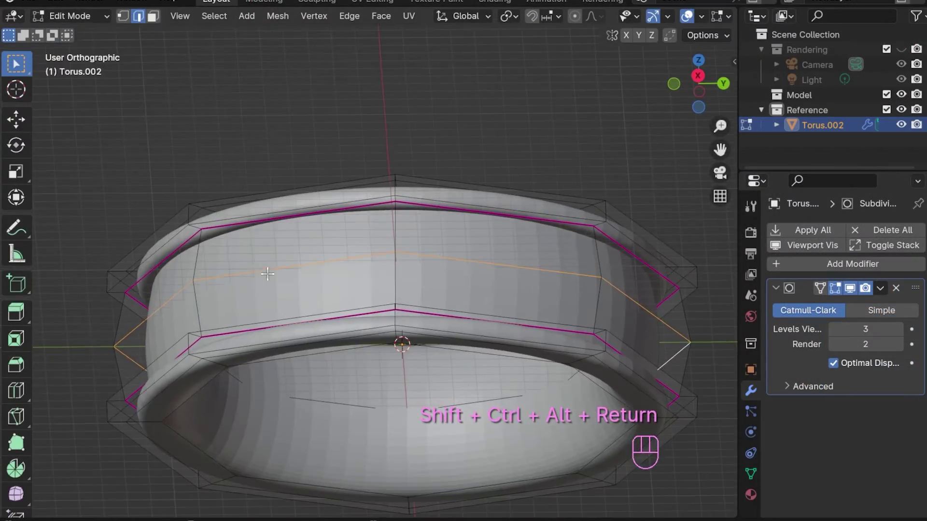
left_click(224, 259)
right_click(179, 359)
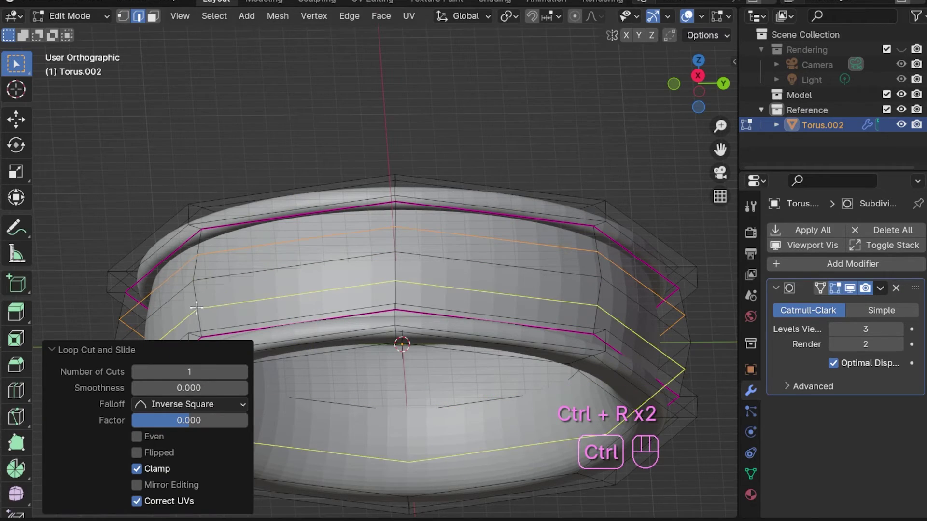
Step: Scale the two creased edge loops in X and Y only and the band's middle edge loop by a factor of 0.984
middle_click_drag(197, 307, 326, 127)
key("Tab")
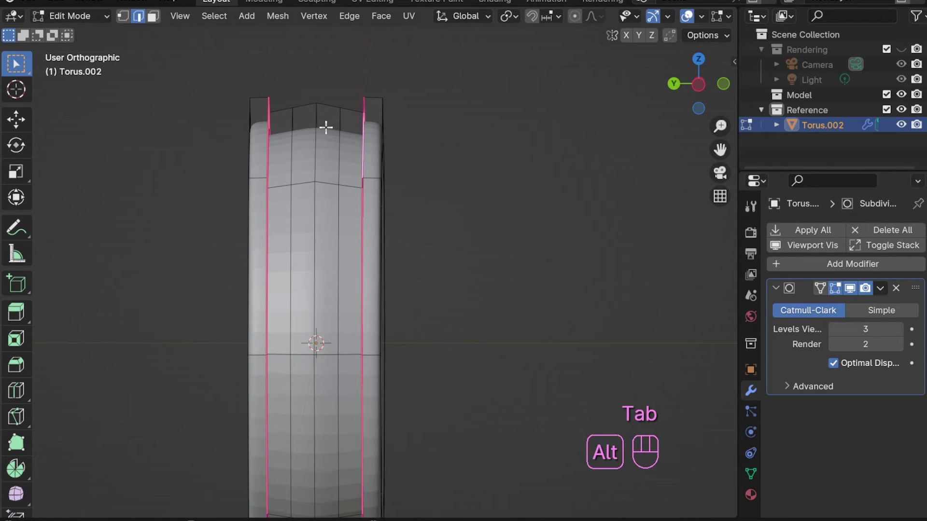
key("s")
key("shift+z")
key("s")
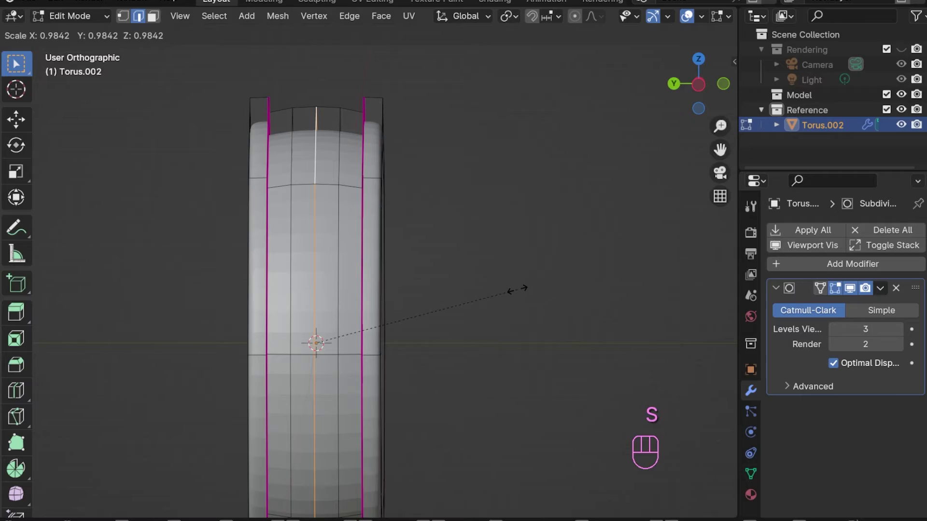
left_click(517, 289)
middle_click_drag(517, 289, 393, 356)
key("Tab")
key("alt+a")
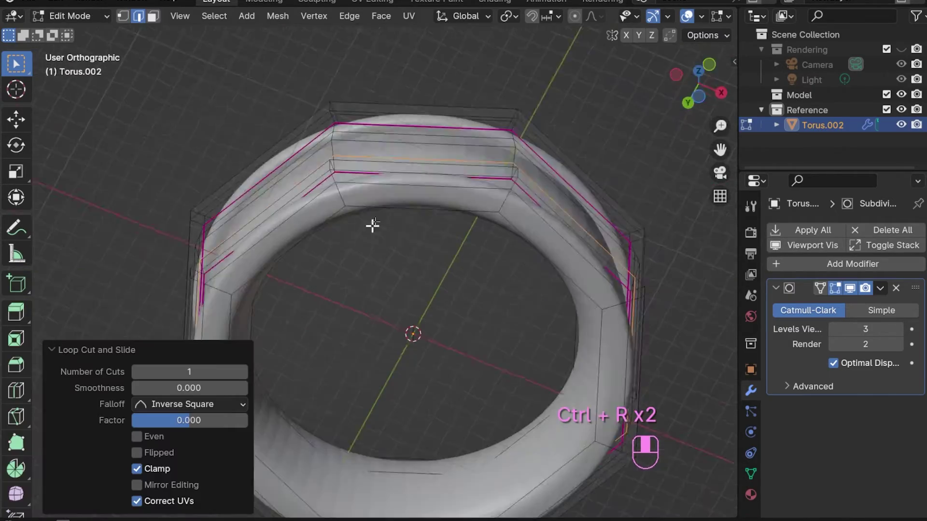
Step: Return to Object Mode and rotate the ring 90° about the X axis
middle_click_drag(372, 223, 478, 340)
key("Tab")
key("r")
key("x")
key("9")
key("0")
left_click(424, 314)
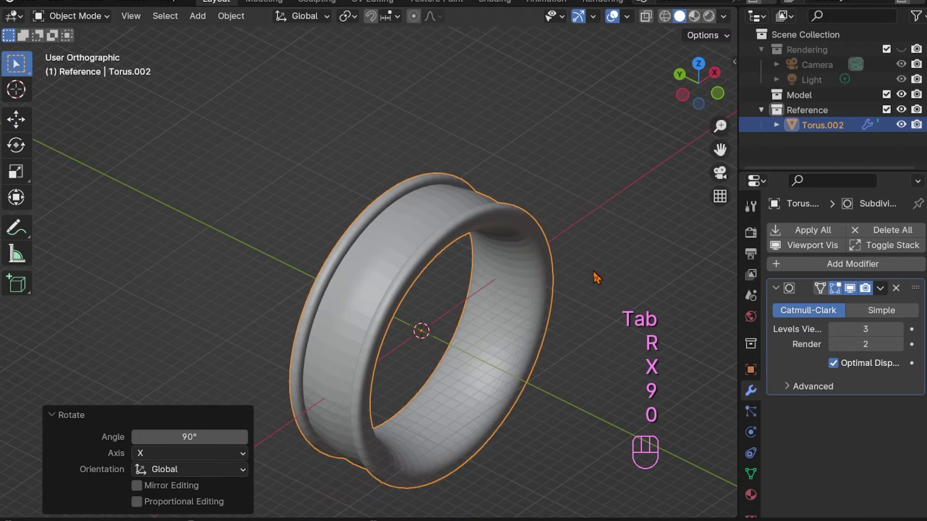
Step: In Edit Mode, select the rims' facing outer edge loops and set their edge crease to 1
key("Tab")
scroll(385, 294, "up", 5)
middle_click_drag(385, 294, 317, 389)
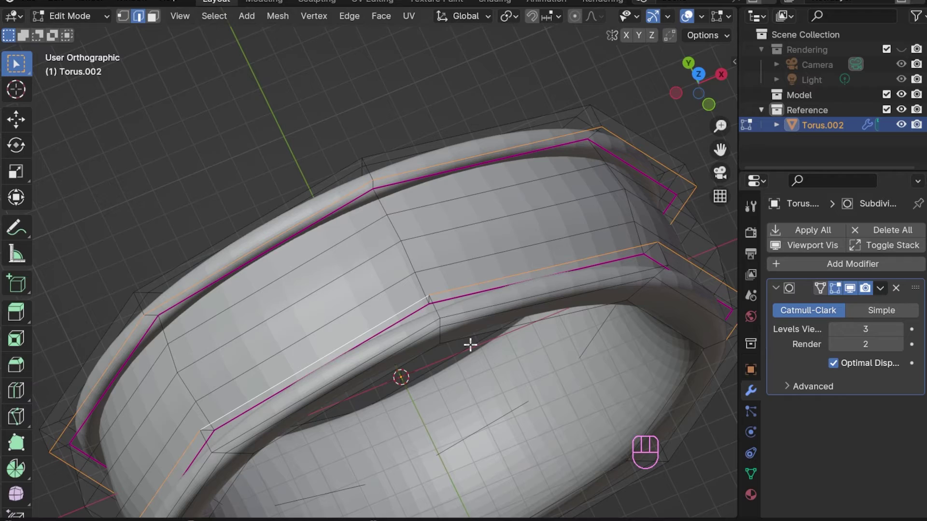
key("shift+e")
left_click(218, 264)
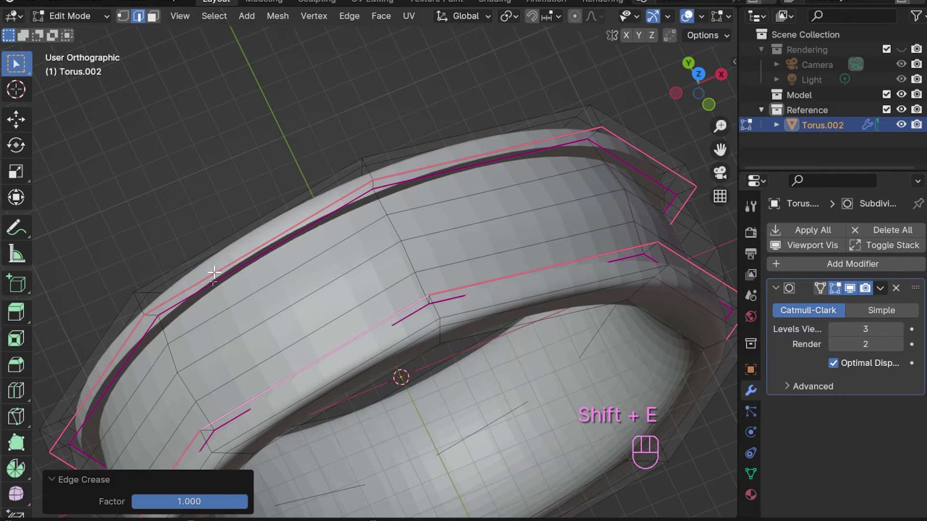
Step: Return to Object Mode and deselect everything
middle_click_drag(213, 268, 375, 289)
key("Tab")
key("alt+a")
scroll(261, 268, "down", 6)
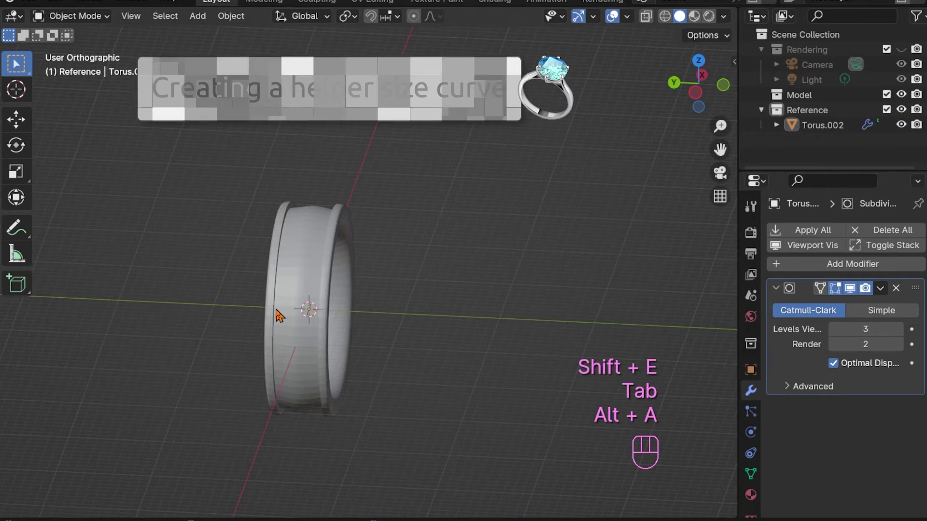
Step: Select the ring in front view and open the JewelCraft add-on's Curve tools
middle_click_drag(275, 254, 285, 316)
scroll(306, 283, "up", 3)
key("KP_1")
key("shift+ctrl+alt+Return")
key("n")
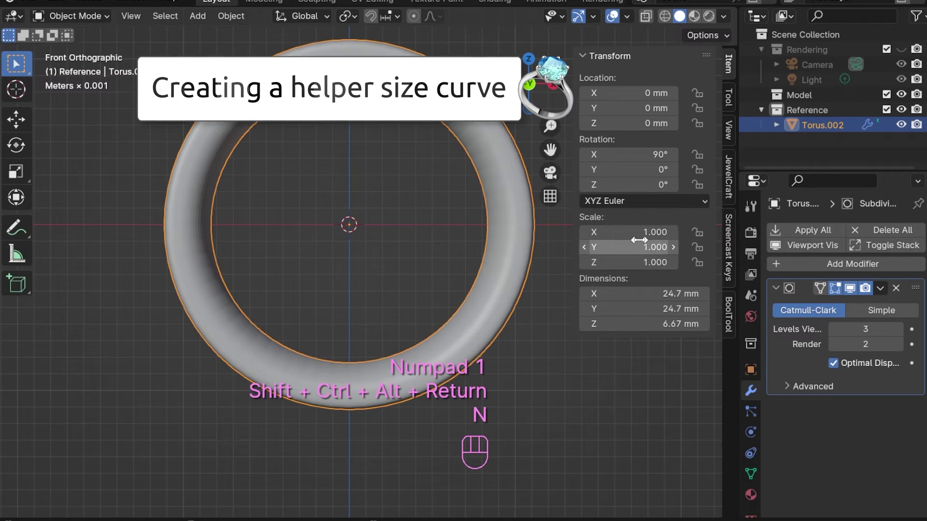
left_click(729, 190)
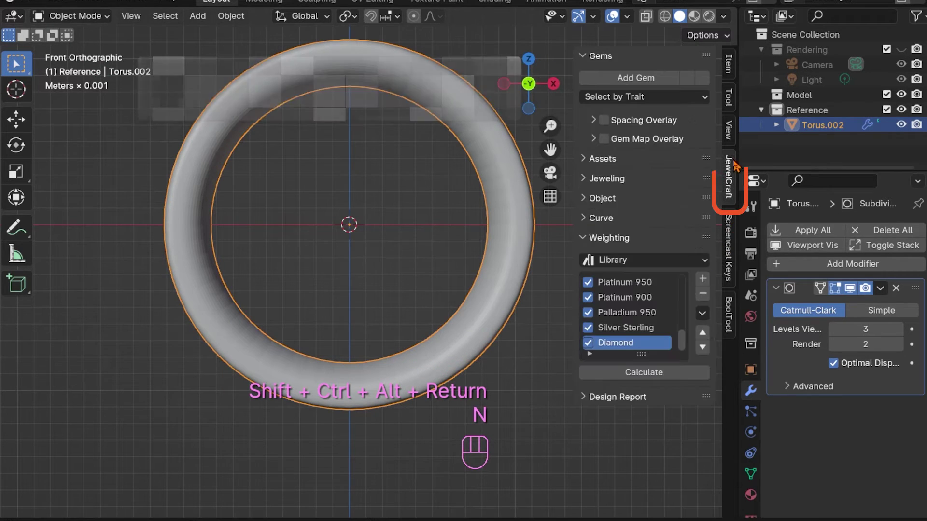
left_click(601, 218)
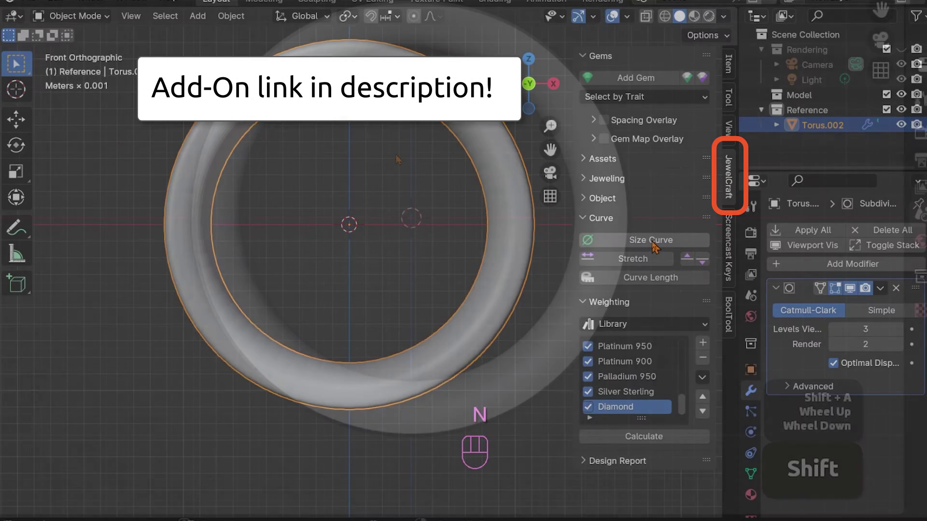
Step: Add a Bezier circle at the origin, align it to the view and adjust its radius
key("shift+a")
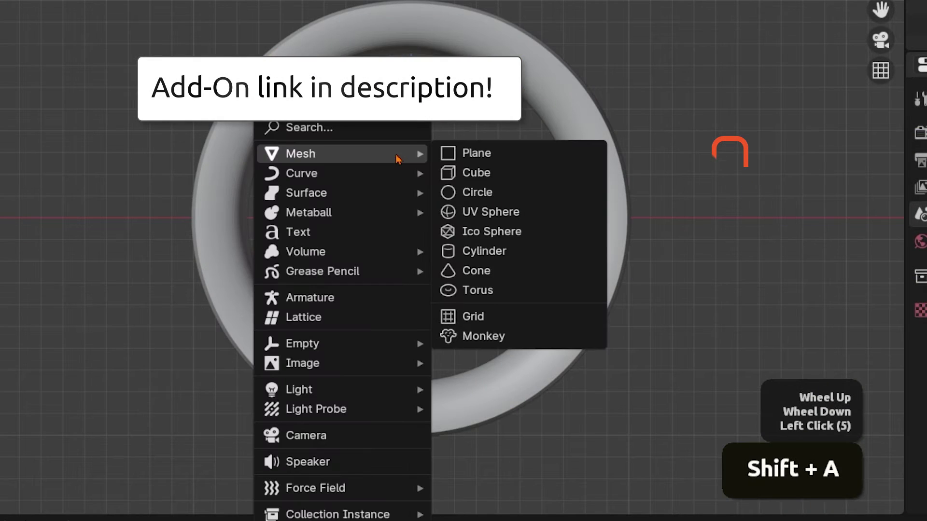
mouse_move(351, 266)
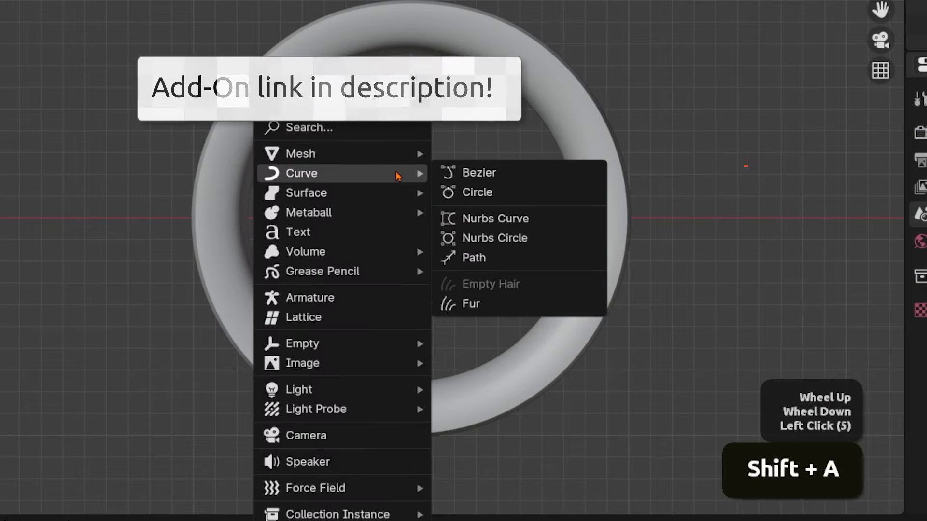
left_click(471, 195)
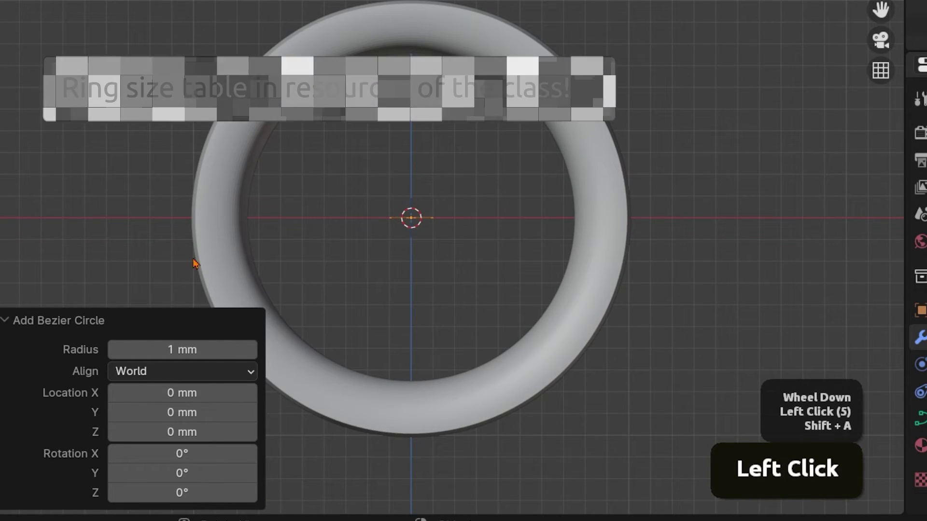
left_click(140, 371)
left_click(132, 412)
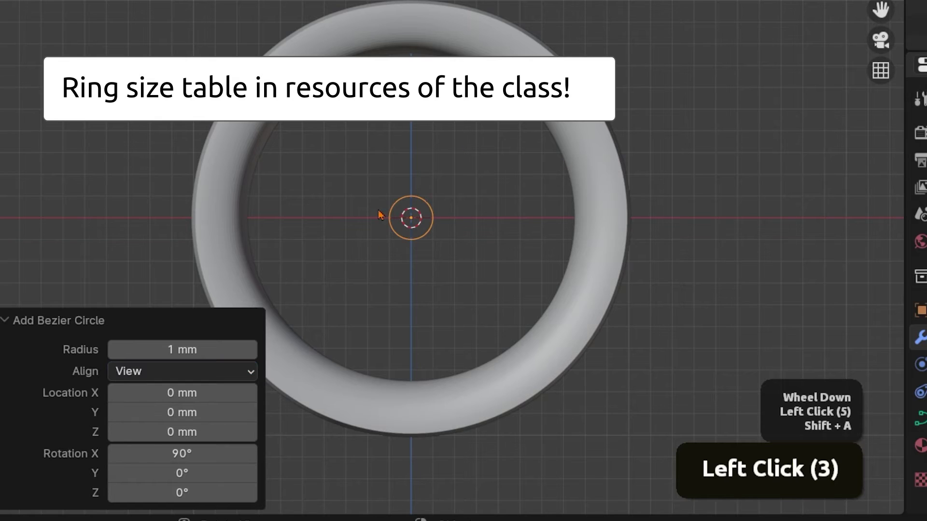
left_click_drag(195, 349, 208, 349)
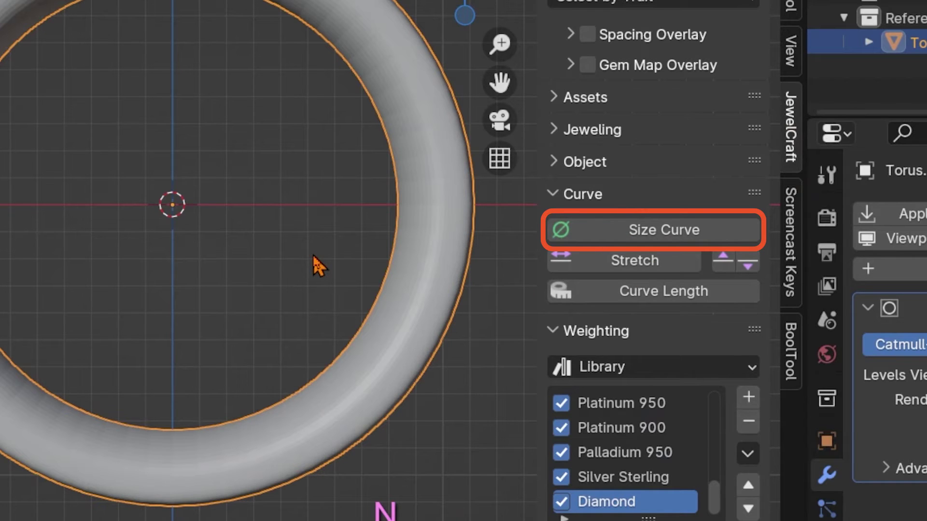
Step: Add a JewelCraft size curve in USA format with a circumference of 54 mm, starting at the top
left_click(690, 233)
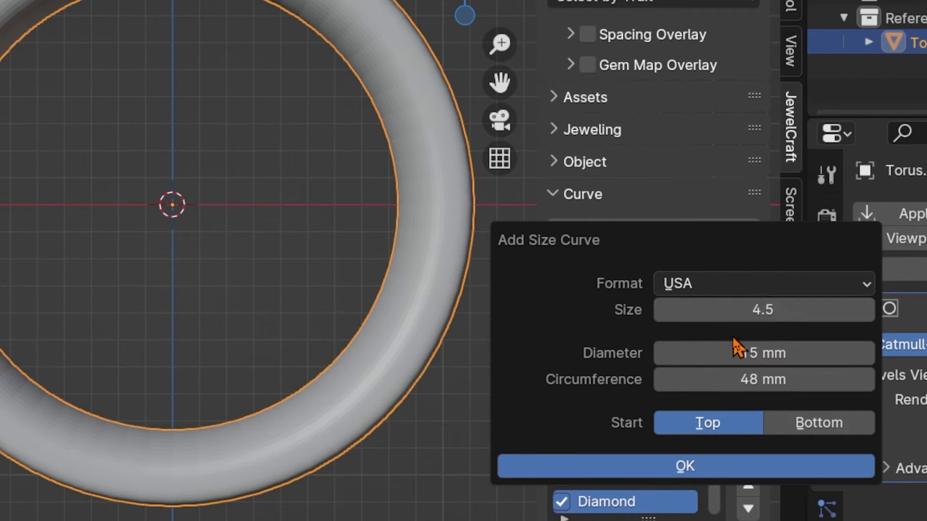
left_click(721, 379)
type("54")
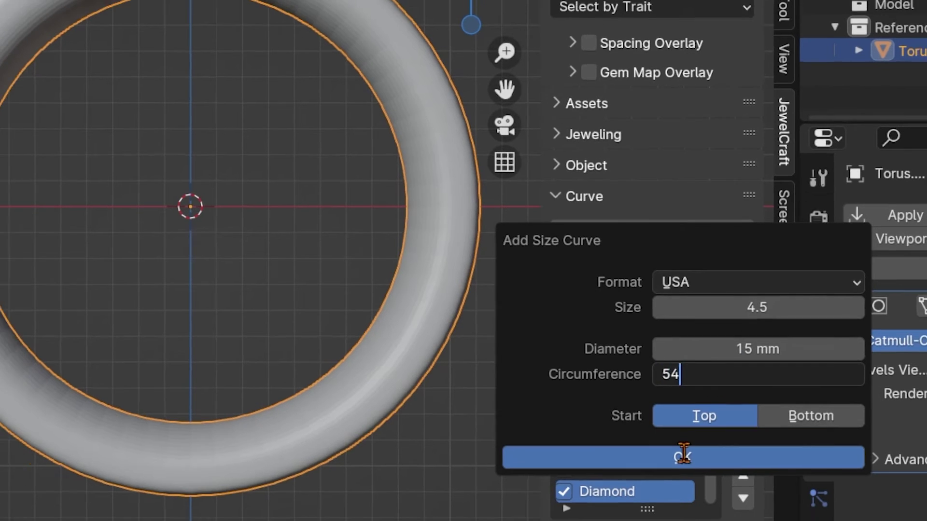
left_click(685, 466)
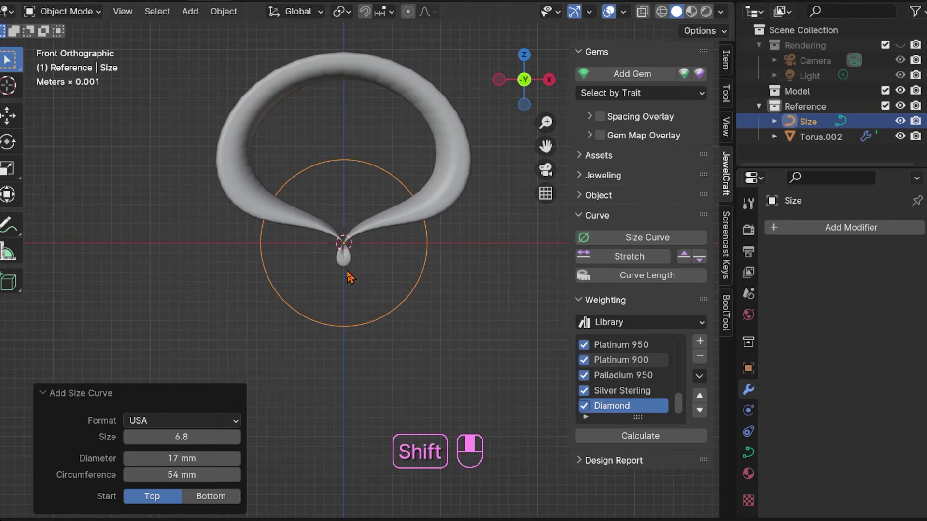
Step: Select the deformed ring and remove its Curve modifier, keeping the Subdivision modifier
middle_click_drag(350, 277, 375, 310, "shift")
left_click_drag(379, 285, 417, 193)
left_click(366, 161)
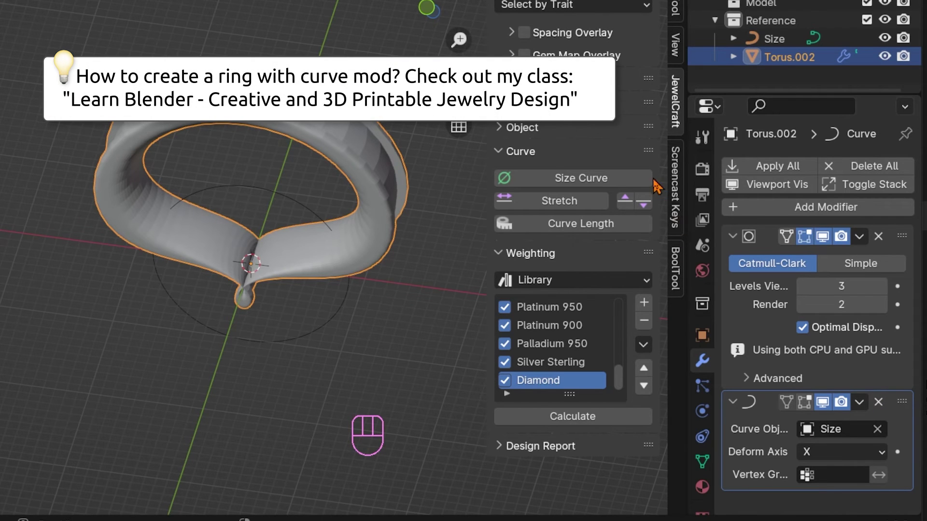
left_click(878, 402)
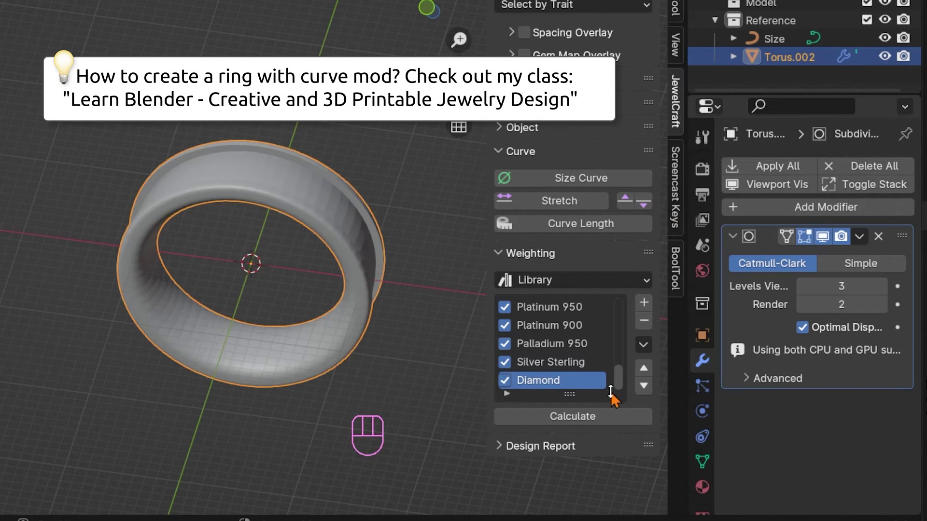
Step: Turn on X-Ray display and view the ring from the front
middle_click_drag(309, 283, 313, 230)
key("alt+z")
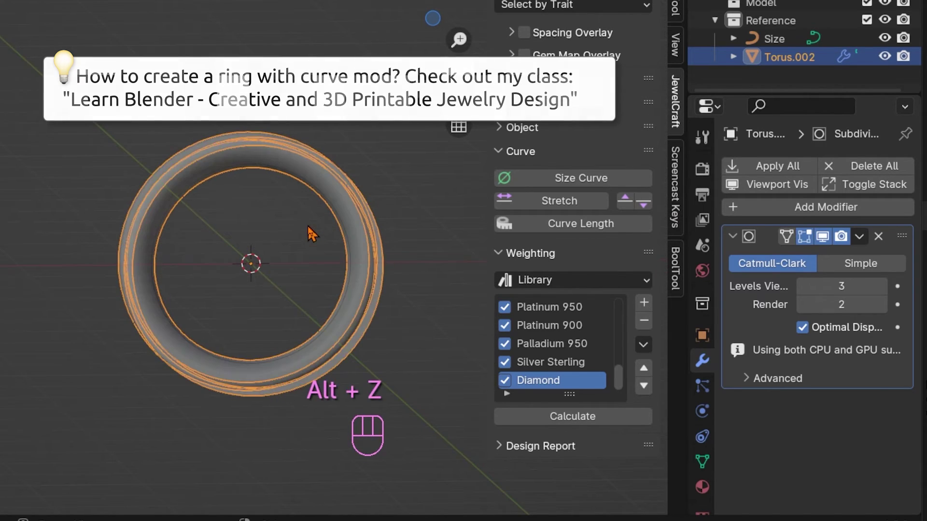
key("KP_1")
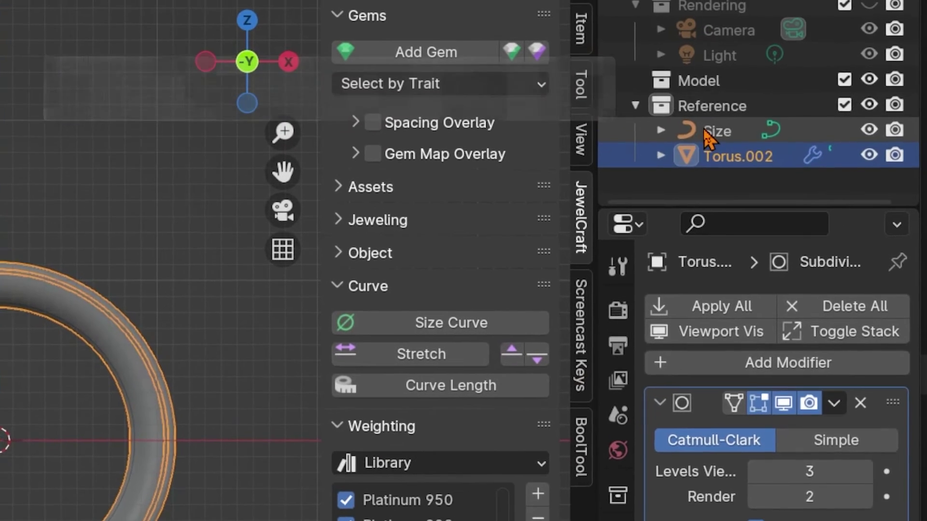
Step: Rename the size curve in the Reference collection to Size.54
left_click(777, 39)
double_click(721, 141)
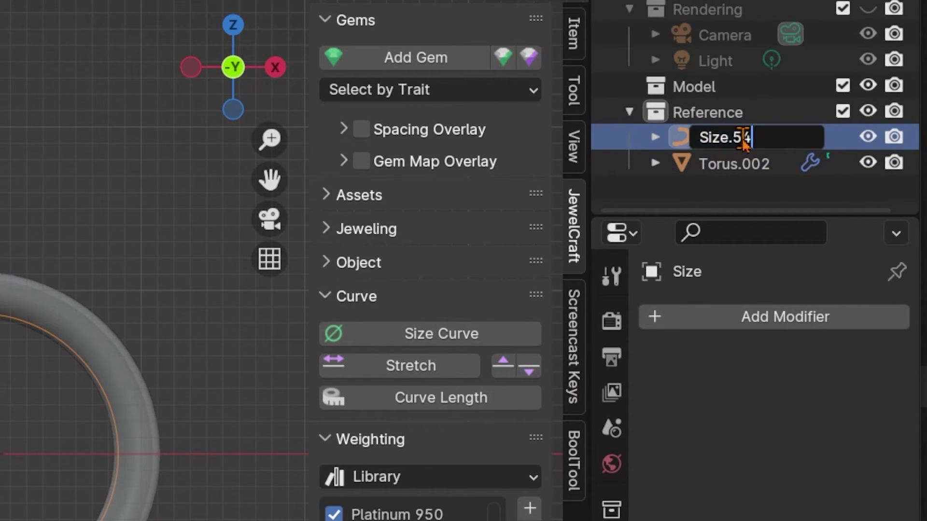
type(".54")
key("Return")
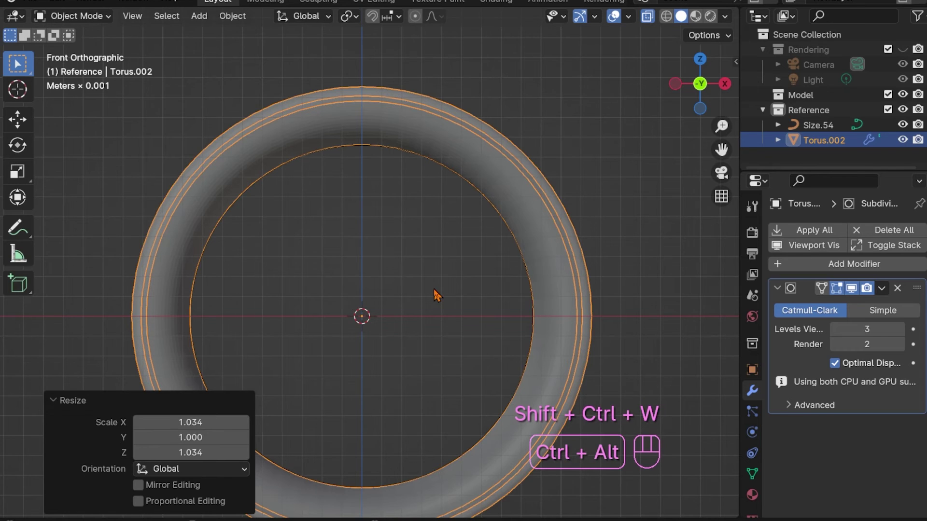
Step: Switch the viewport to Quad View, frame the ring in the upper front view and collapse the Resize settings
key("ctrl+alt+q")
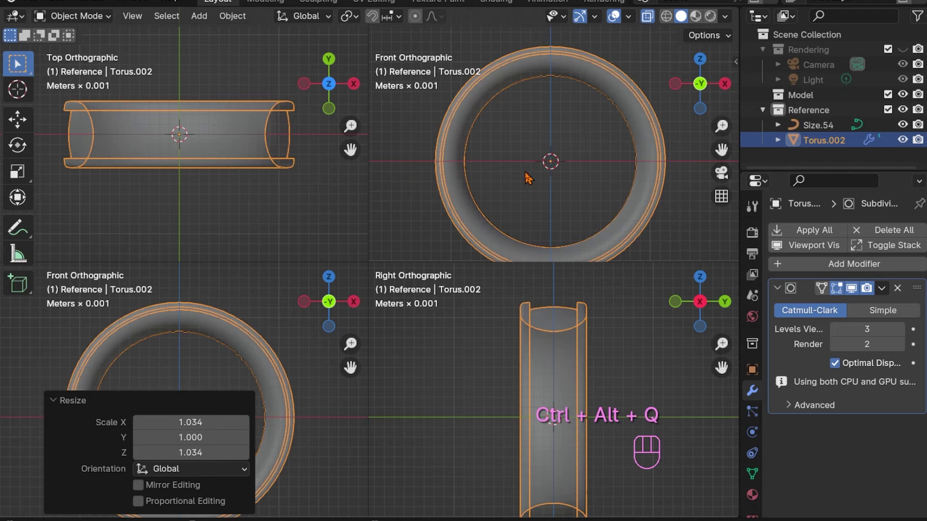
scroll(528, 178, "up", 3)
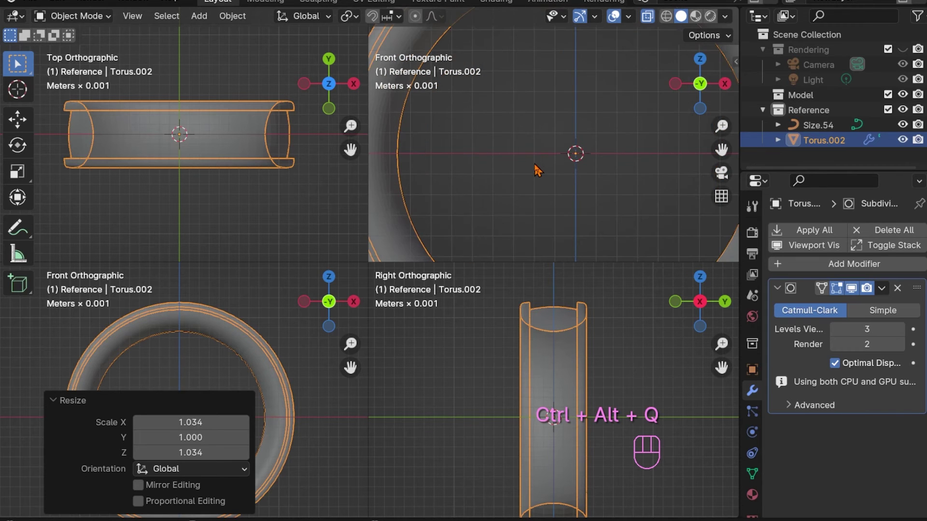
scroll(534, 164, "down", 5)
middle_click_drag(535, 167, 544, 172, "shift")
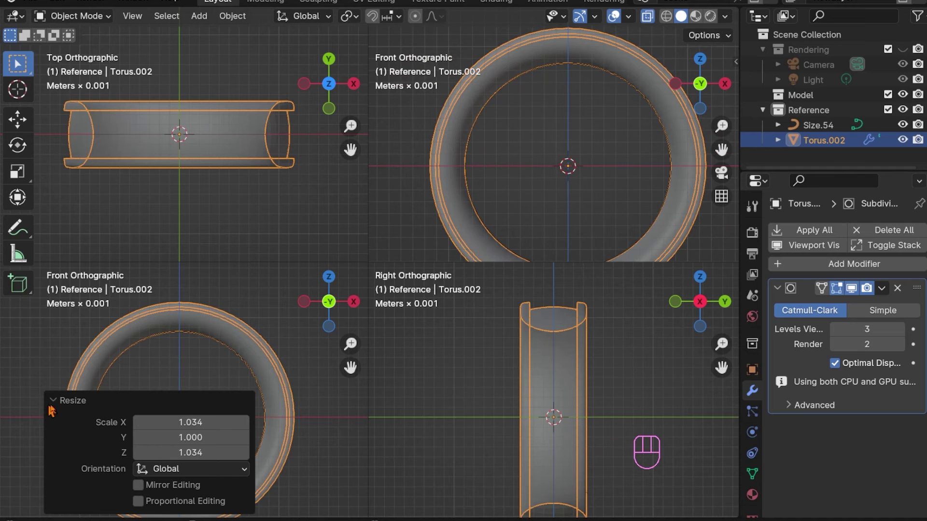
left_click(54, 401)
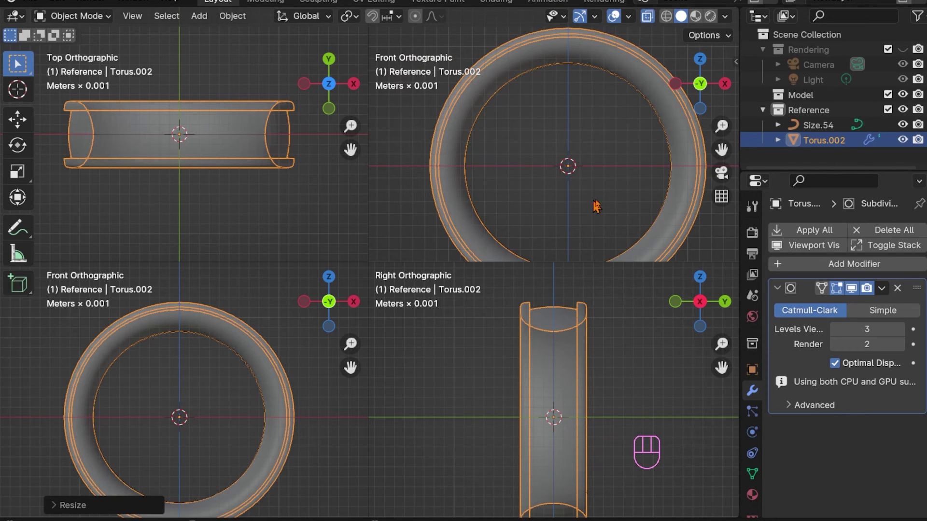
Step: Scale the ring in X and Z only by a factor of 0.9979 to fit its inner edge to the Size.54 curve
key("s")
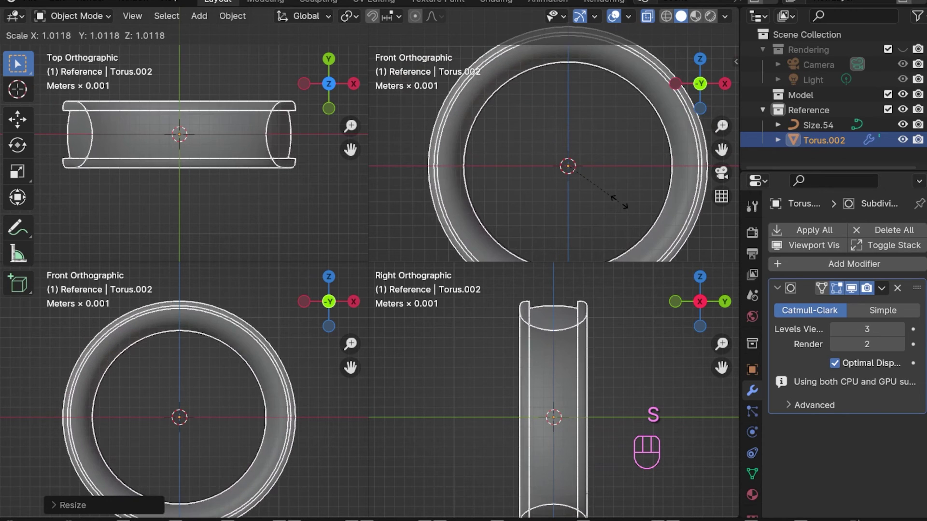
right_click(628, 209)
key("s")
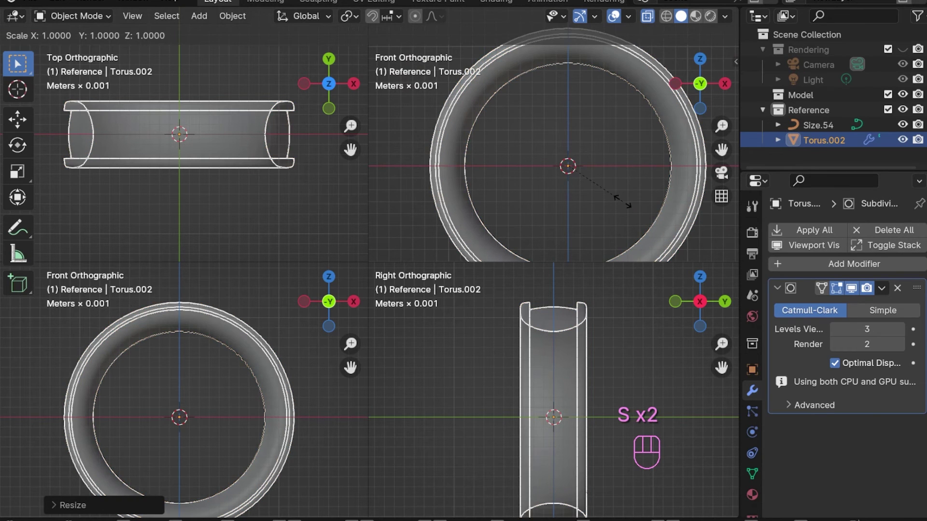
key("shift+y")
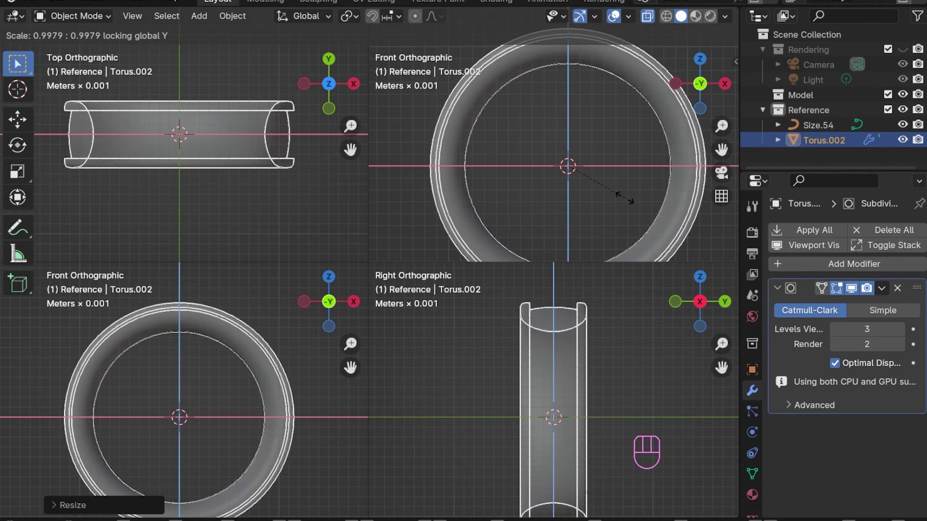
left_click(627, 199)
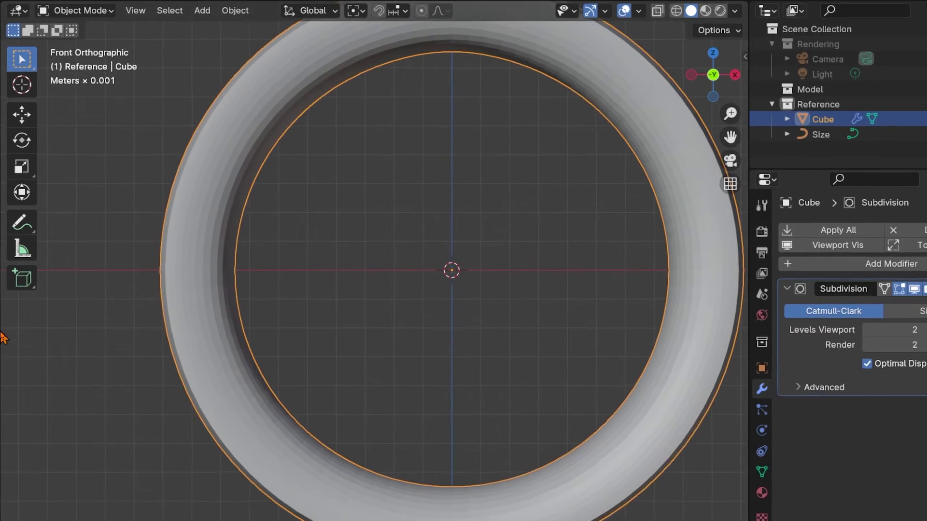
Step: Measure the band's thickness from its outer edge to its inner edge in the front view
left_click(18, 254)
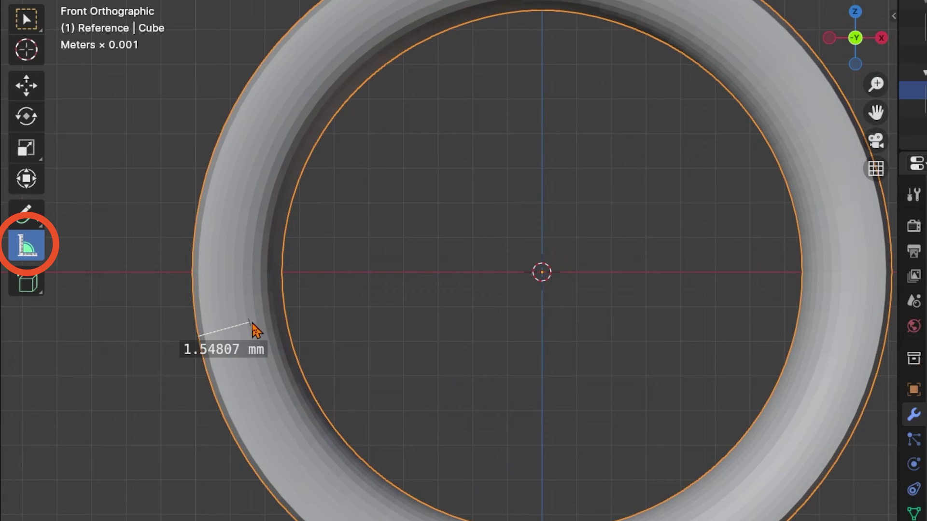
left_click_drag(251, 323, 288, 320)
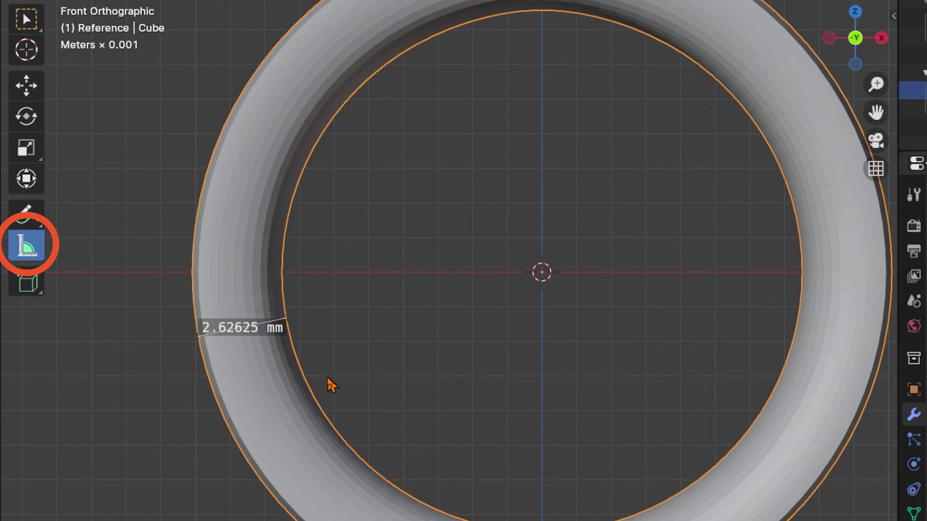